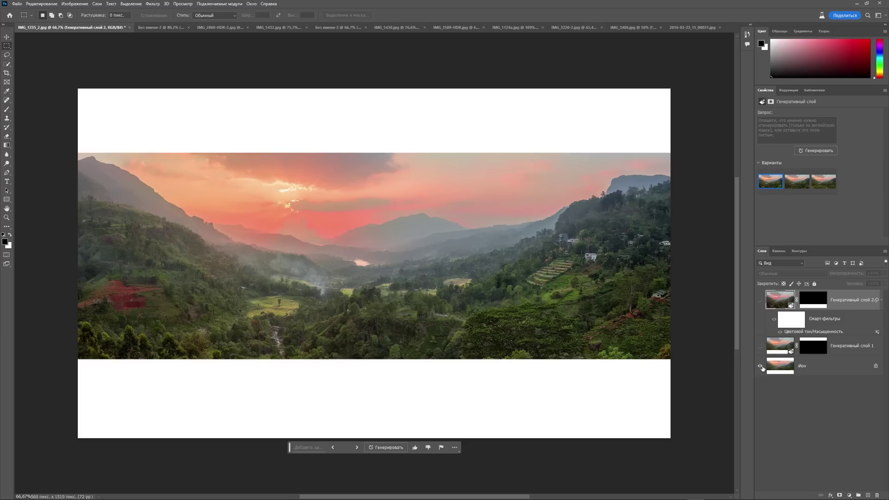
- Generate a 'mountain observation deck' background around the woman with binoculars
left_click(760, 367, "alt")
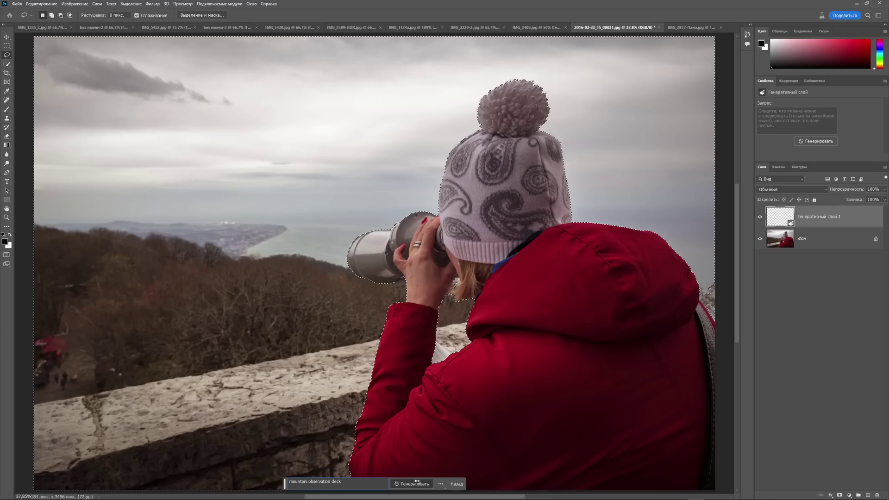
left_click(415, 483)
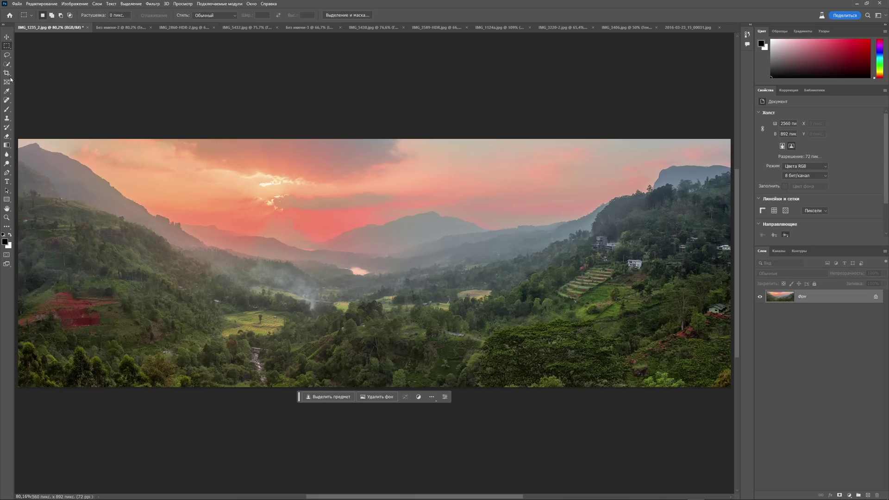
- Crop outward above and below the panorama to a 2560 × 1510 px canvas
left_click(6, 73)
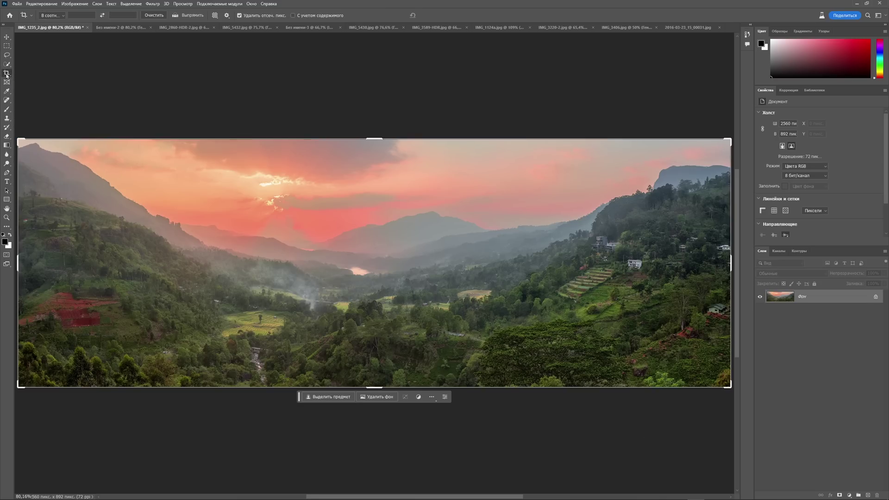
left_click_drag(374, 139, 379, 102)
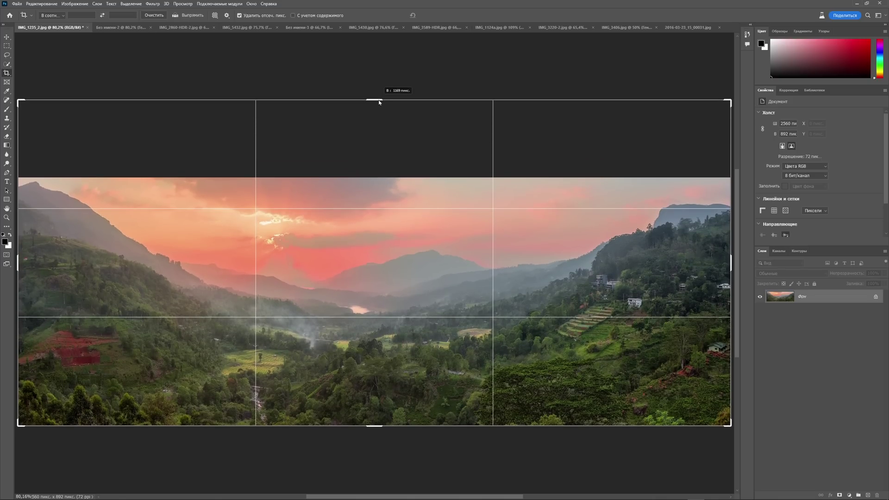
left_click_drag(379, 103, 379, 101)
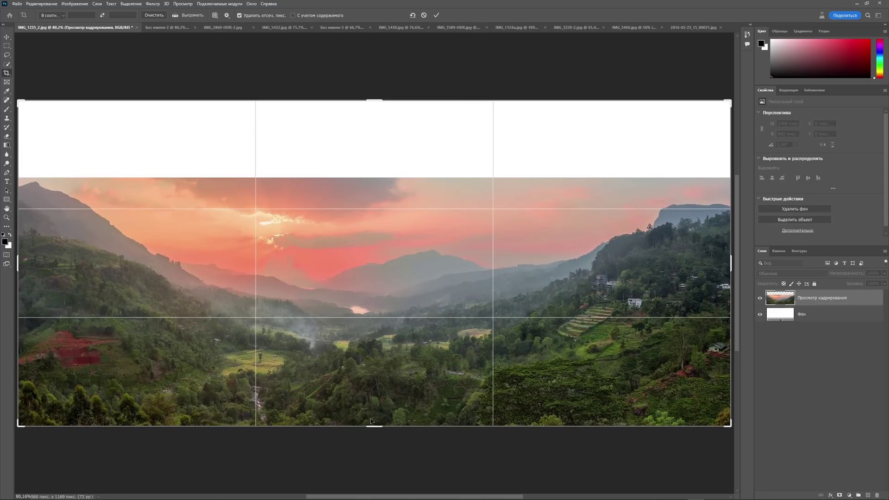
left_click_drag(373, 427, 372, 476)
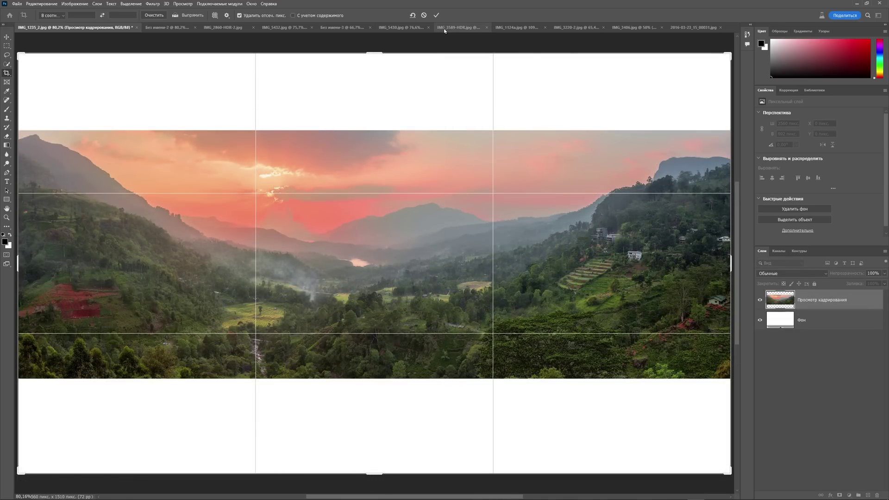
left_click(437, 15)
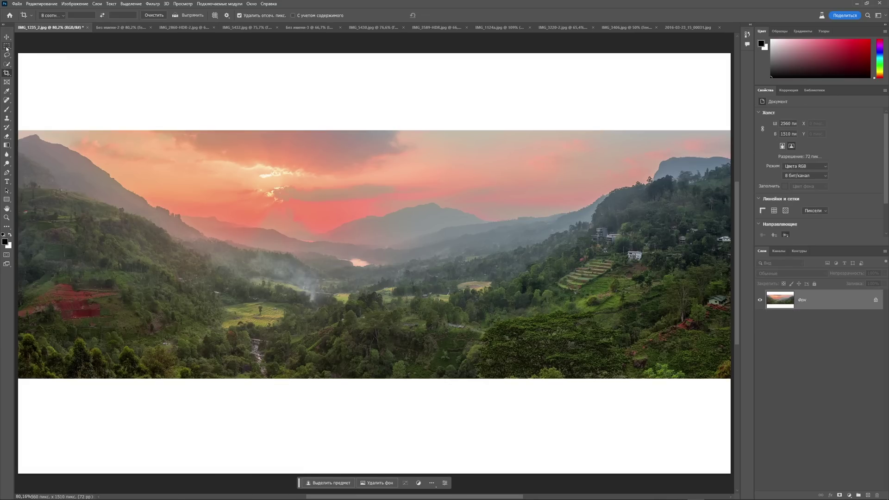
left_click(6, 47)
- Select the top white band and fill it using Generative Fill with an empty prompt
mouse_move(18, 53)
left_mouse_down()
mouse_move(204, 136)
mouse_move(732, 132)
left_mouse_up()
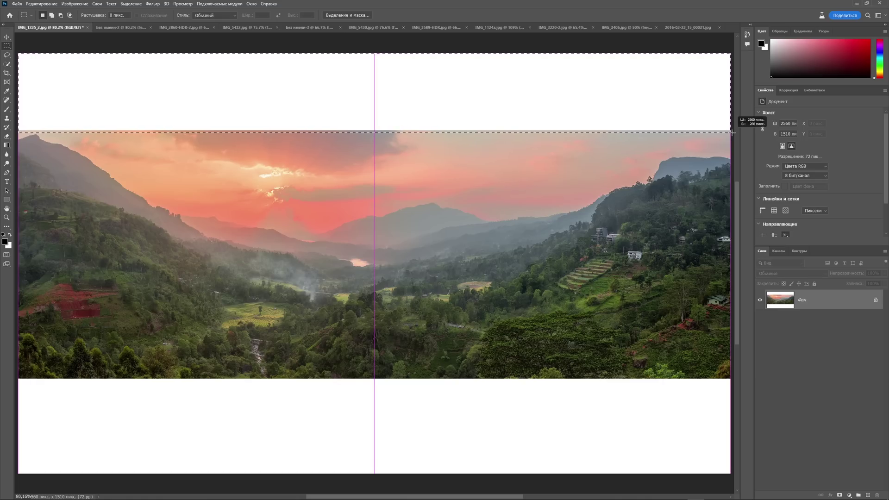
left_click_drag(732, 133, 732, 133)
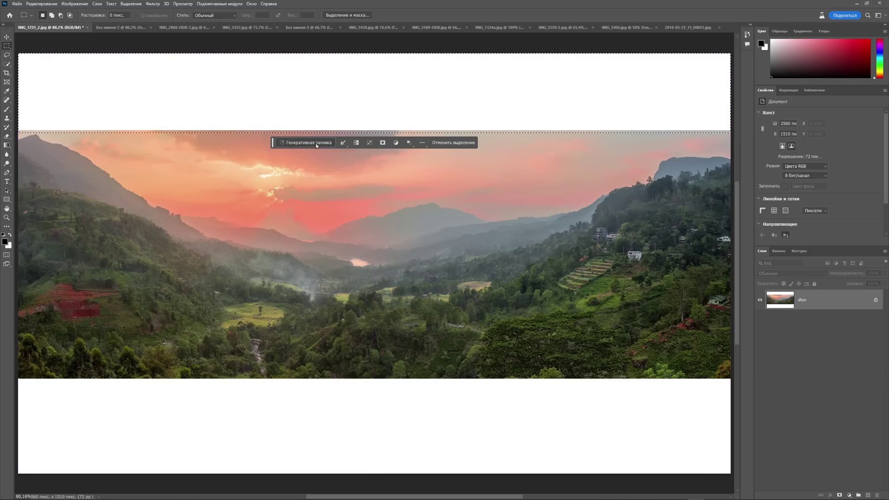
left_click(316, 144)
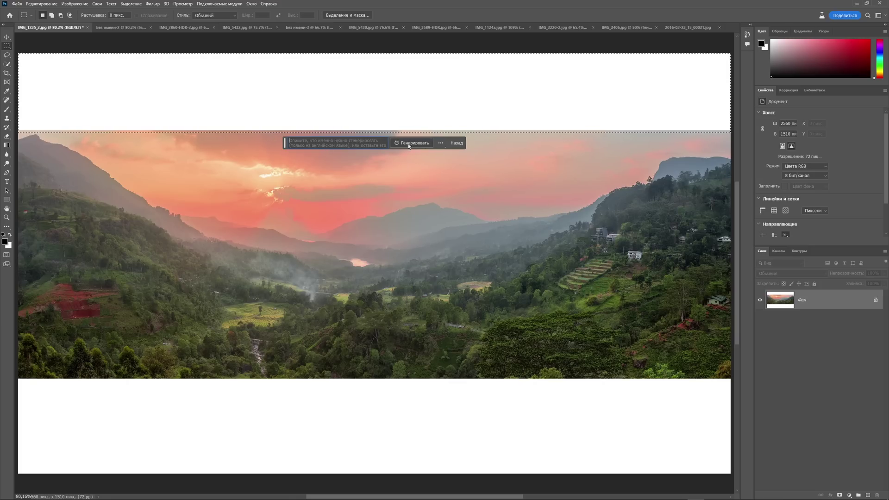
left_click(408, 149)
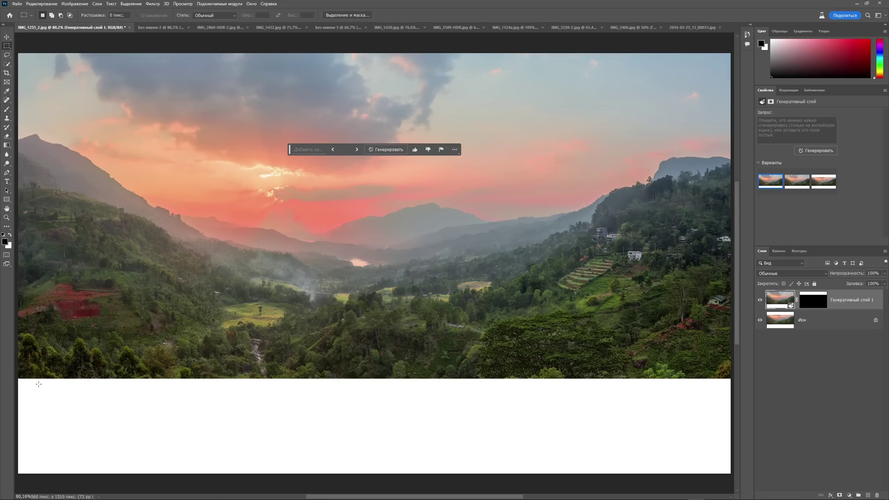
- Zoom out, select the bottom white strip and generate forest into it
key("ctrl+minus")
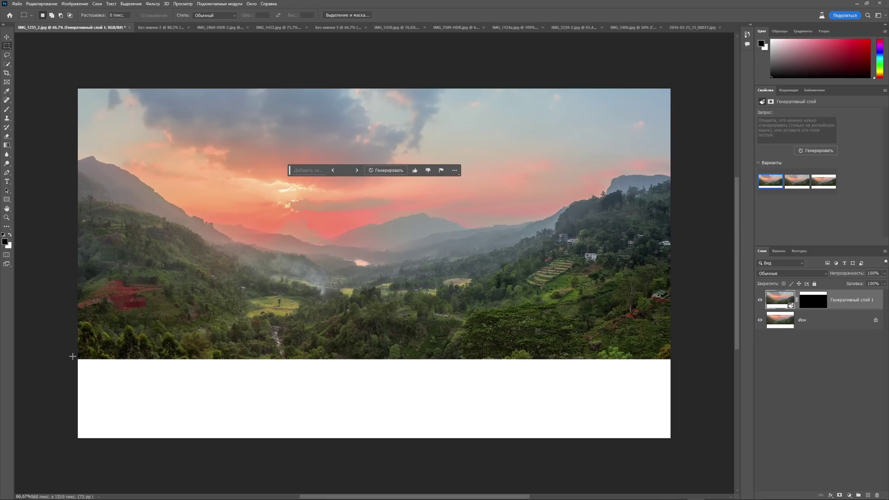
mouse_move(76, 356)
left_mouse_down()
mouse_move(437, 436)
mouse_move(674, 439)
left_mouse_up()
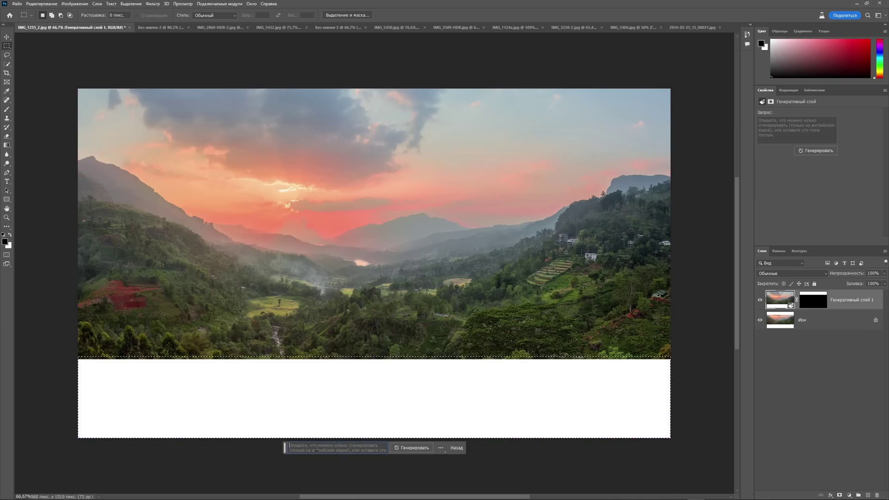
left_click(431, 450)
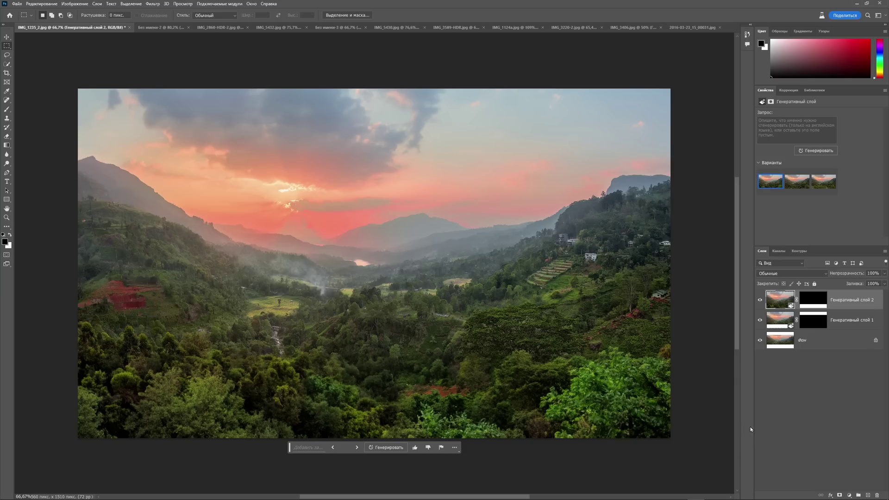
- Preview all three sky and foreground variants, keeping the first variant on each layer
left_click(841, 320)
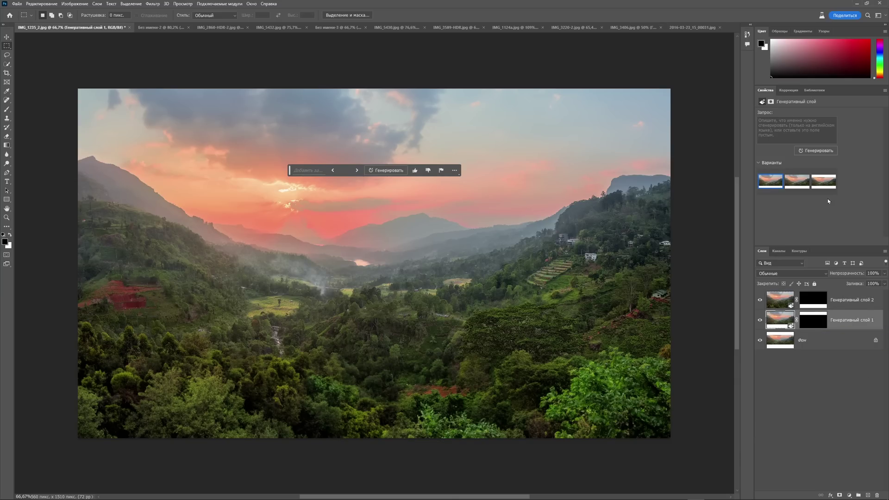
left_click(797, 180)
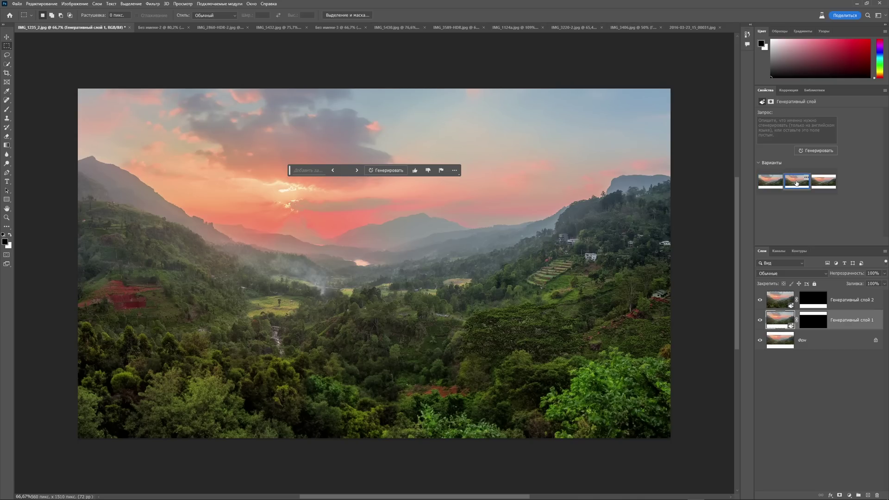
left_click(824, 182)
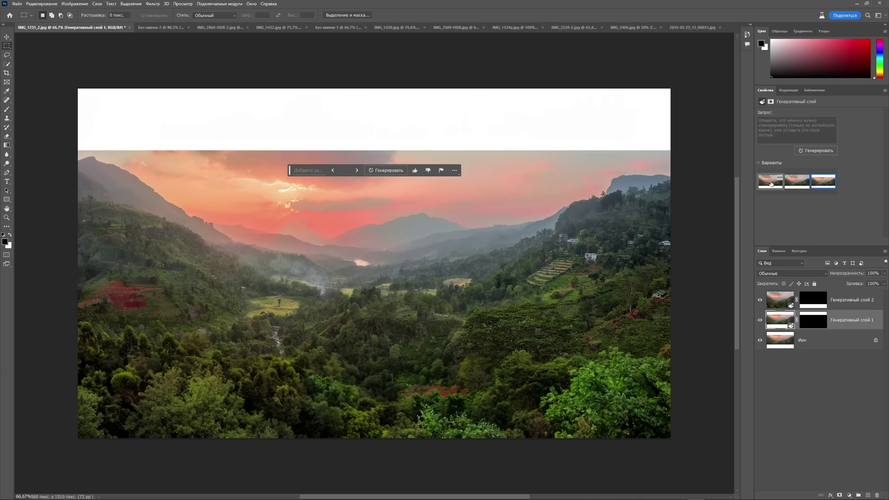
left_click(767, 182)
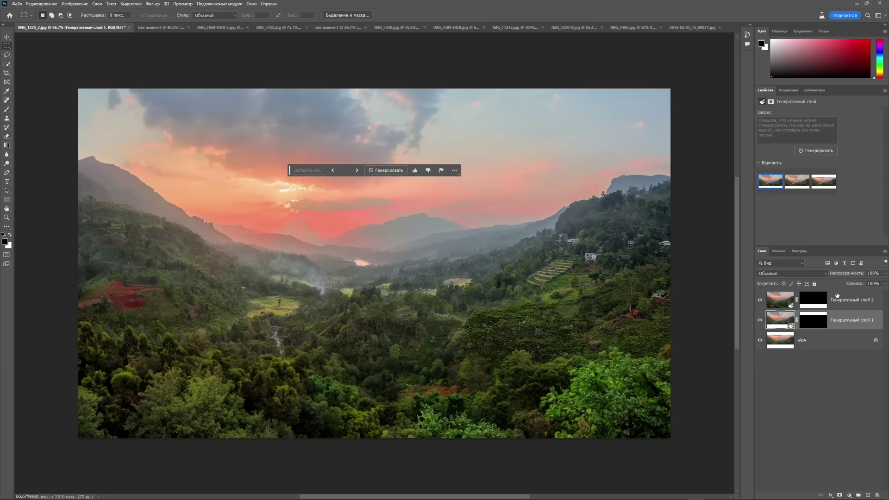
left_click(835, 301)
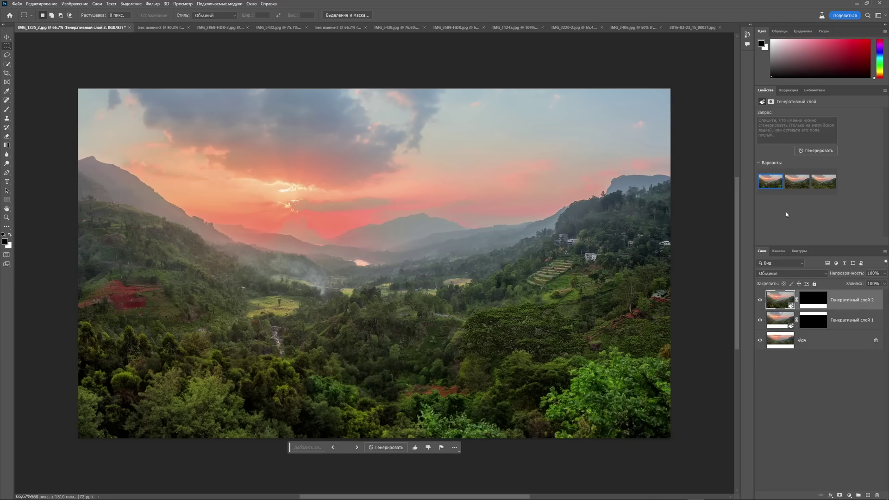
left_click(797, 184)
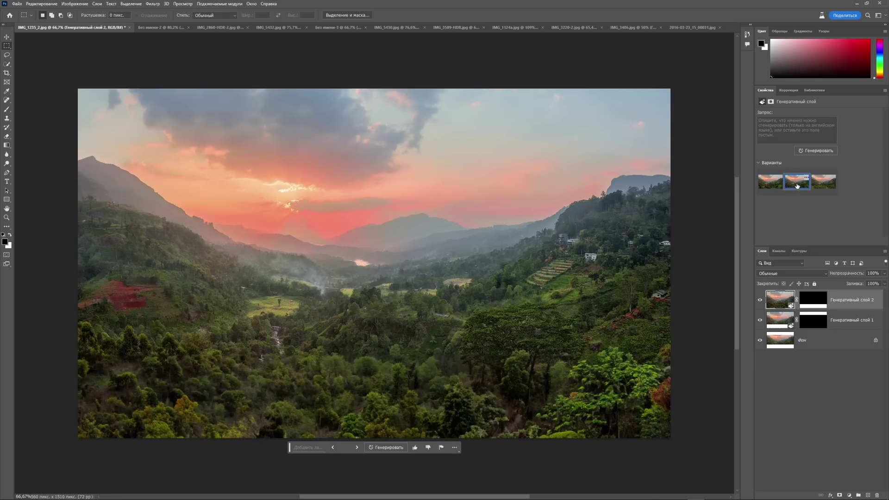
left_click(824, 185)
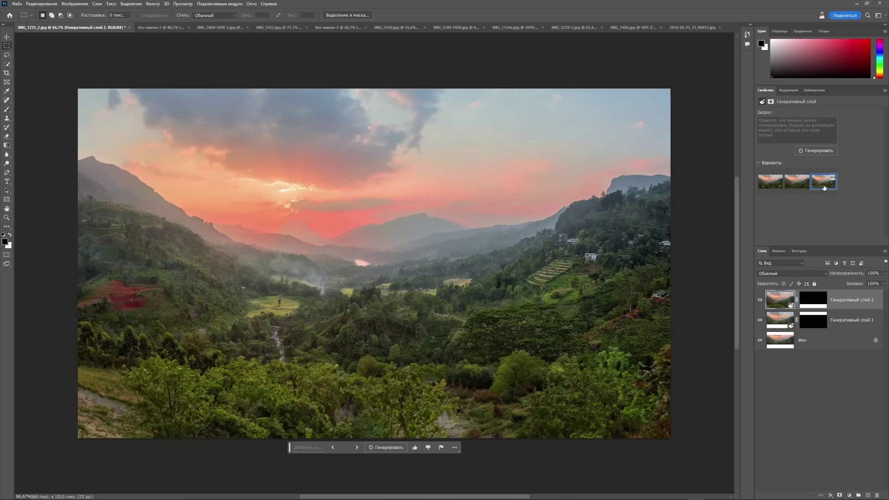
left_click(771, 185)
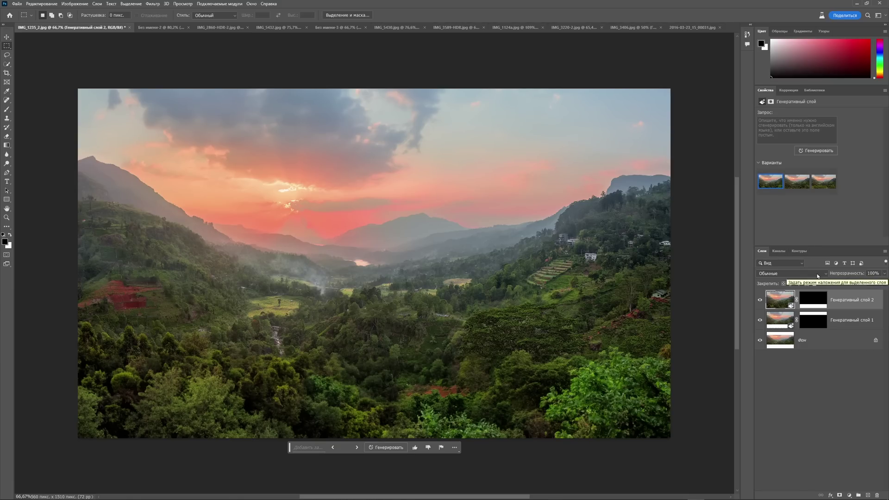
- Apply Hue −11, Saturation −22 to the generated forest, compare, then give thumbs-up
key("ctrl+u")
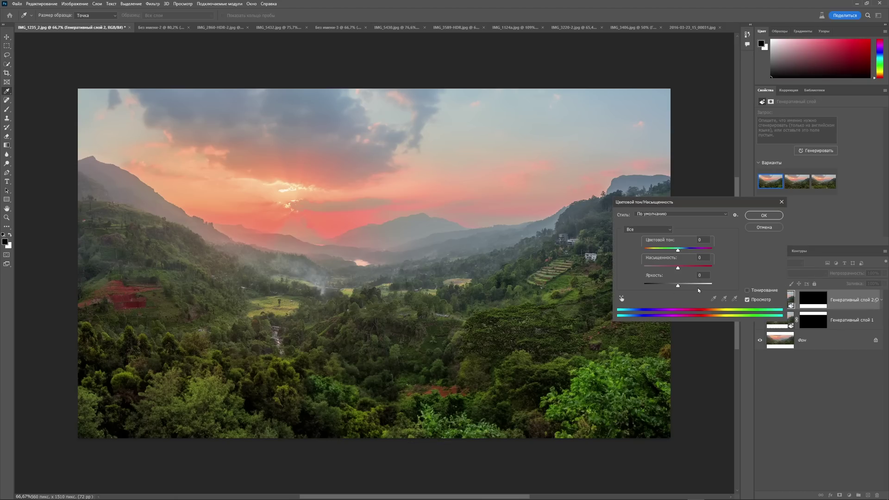
left_click_drag(674, 267, 675, 251)
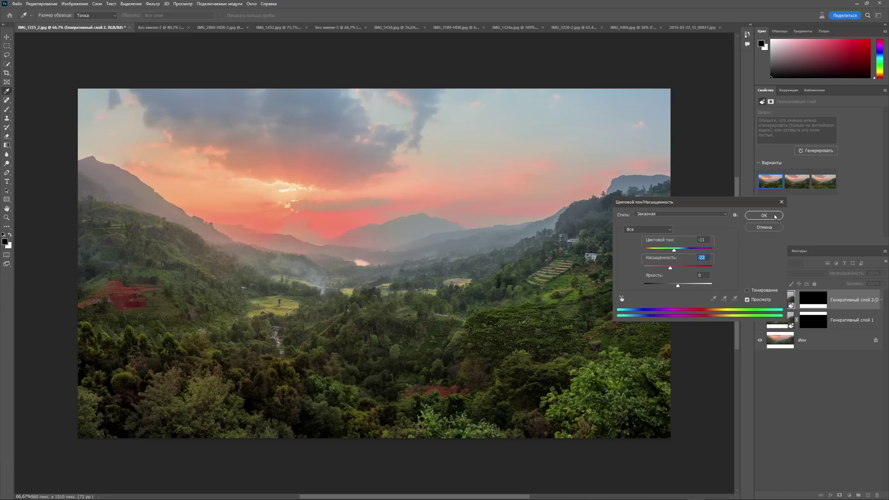
left_click(764, 216)
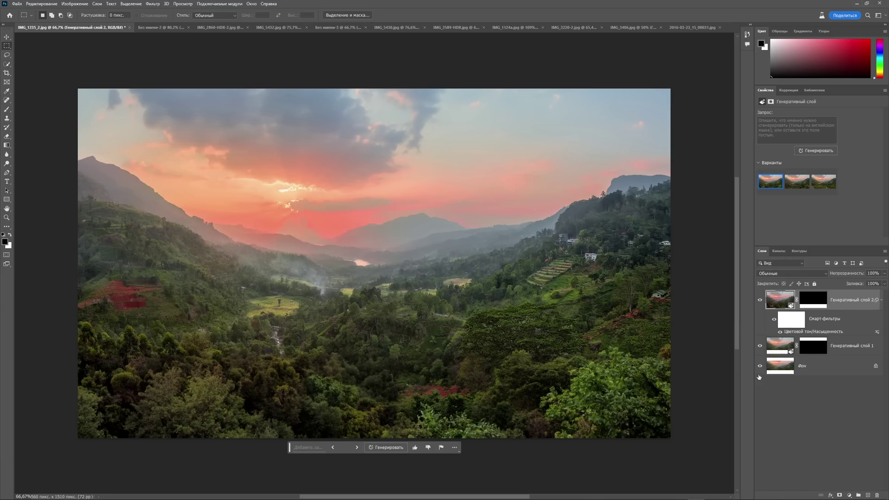
left_click(761, 367, "alt")
left_click(760, 367, "alt")
left_click(415, 448)
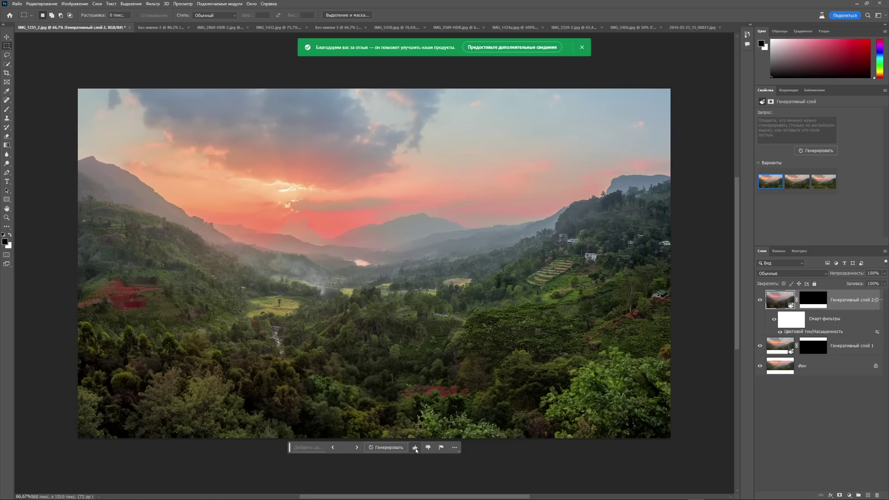
- Switch to the street photo IMG_0590 and show both generated street fill layers
left_click(162, 28)
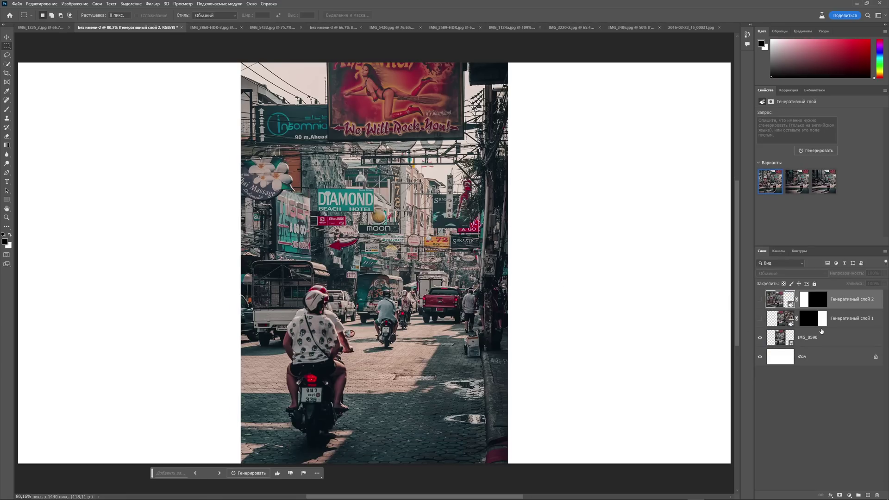
left_click(760, 318)
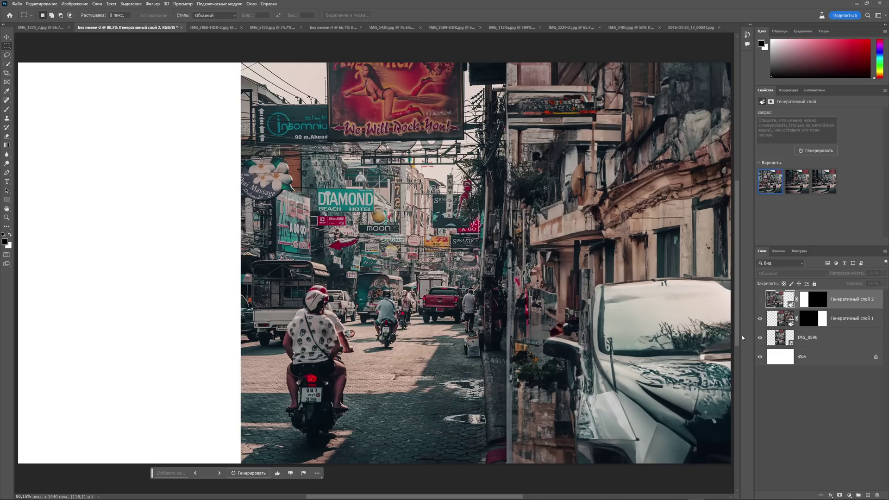
left_click(760, 301)
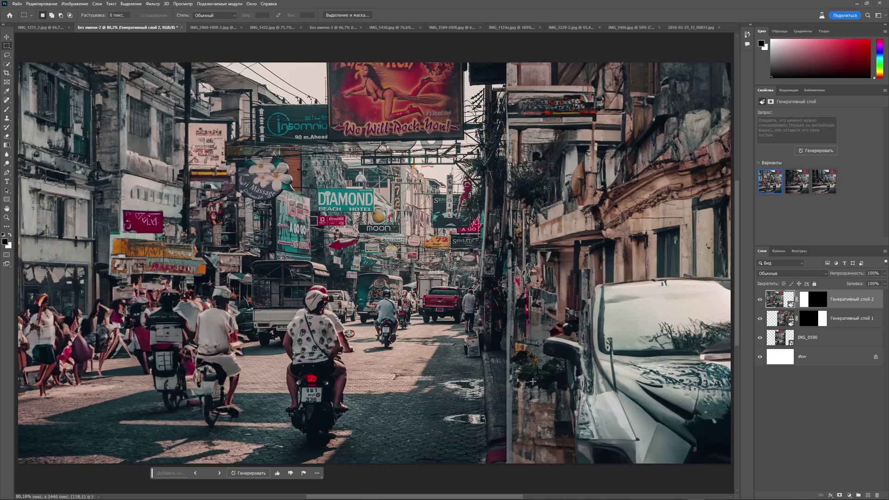
- Inspect the generated scooters up close, then select the third street variant
scroll(533, 381, "up", 3)
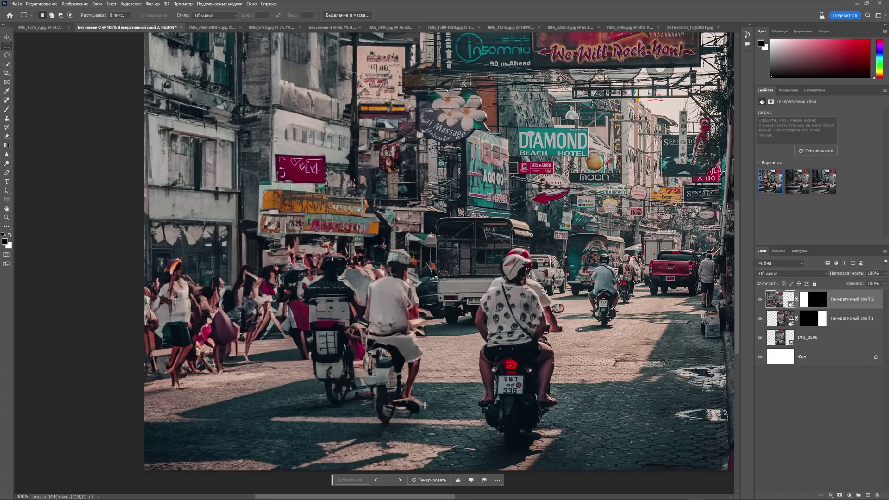
scroll(393, 326, "up", 1)
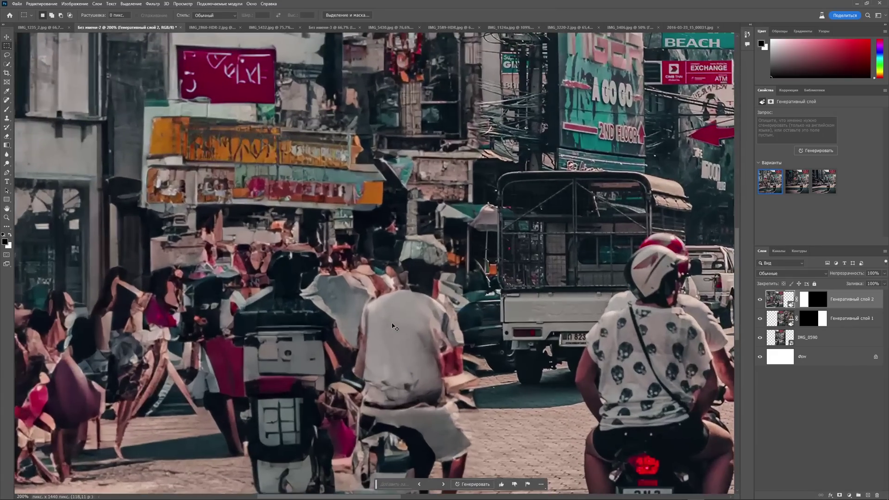
scroll(393, 326, "up", 1)
left_click_drag(398, 331, 291, 125)
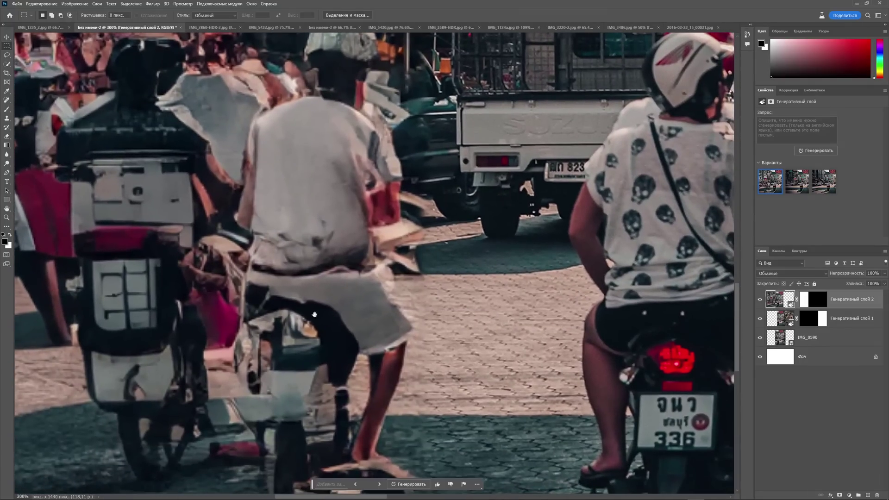
scroll(316, 346, "down", 3)
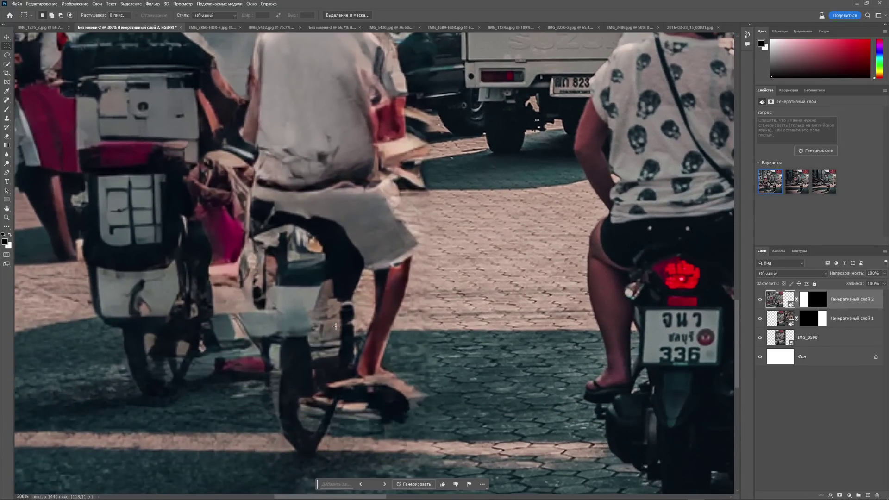
scroll(343, 328, "down", 2)
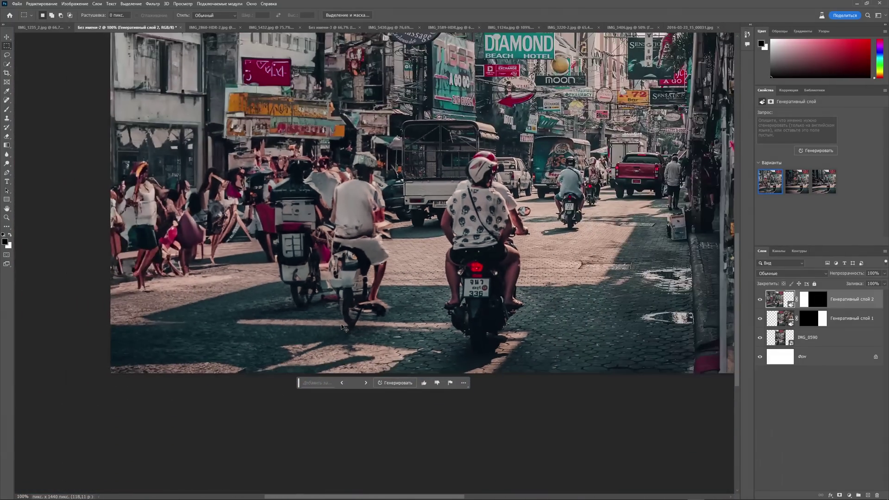
key("ctrl+minus")
left_click(825, 181)
key("ctrl+minus")
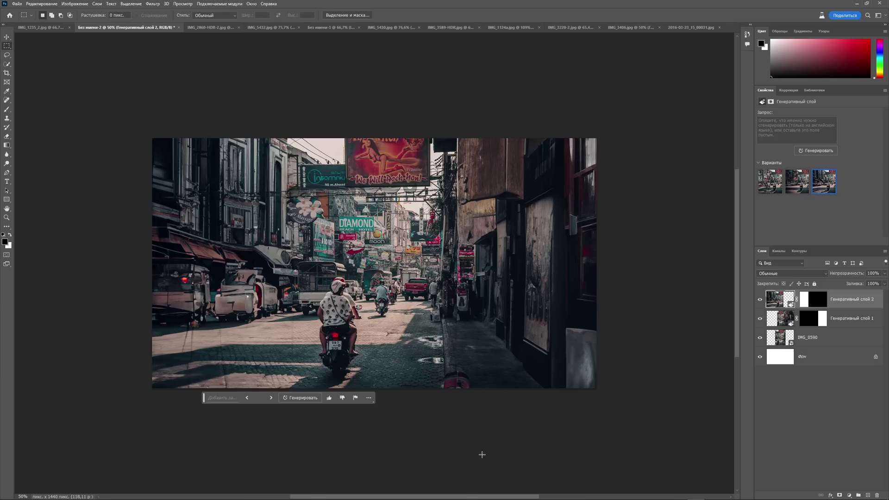
key("ctrl+plus")
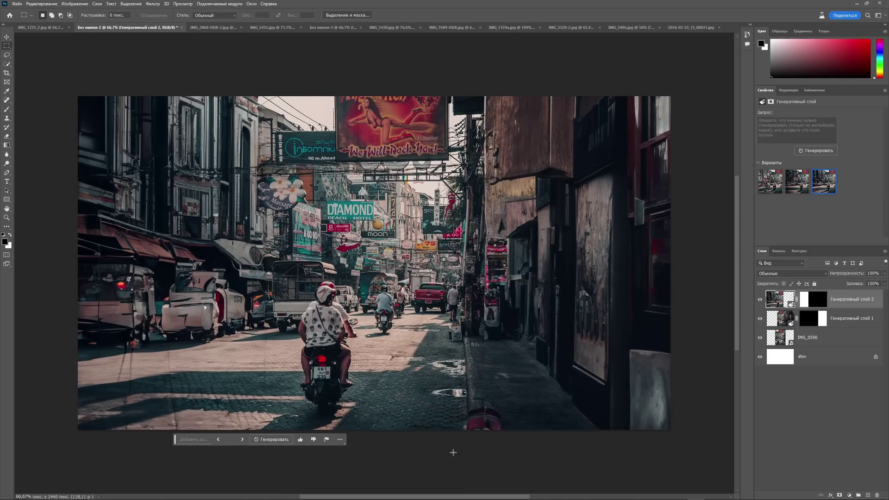
- Rate the street result as poor, then lasso the sky above the gondola
left_click(314, 440)
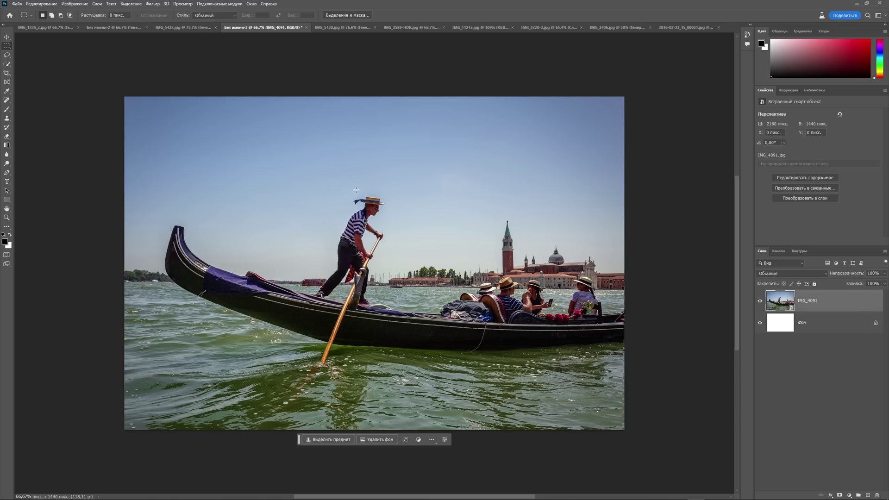
left_click(7, 54)
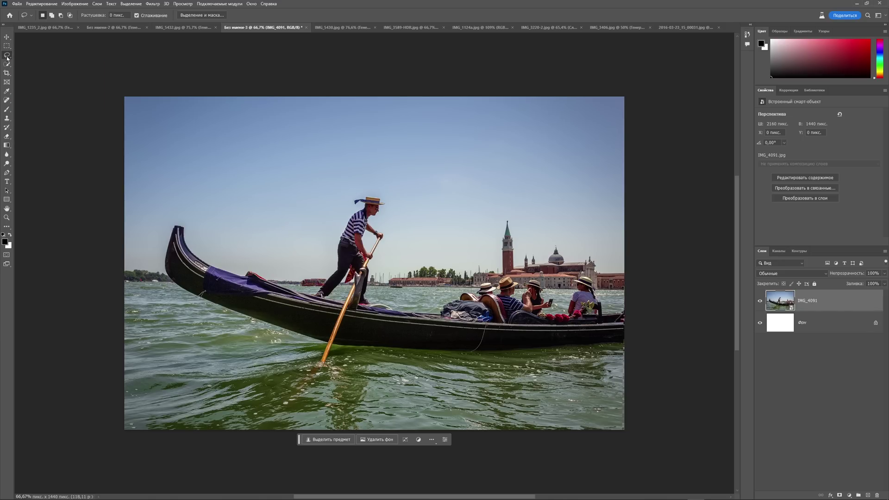
left_click_drag(122, 265, 389, 239)
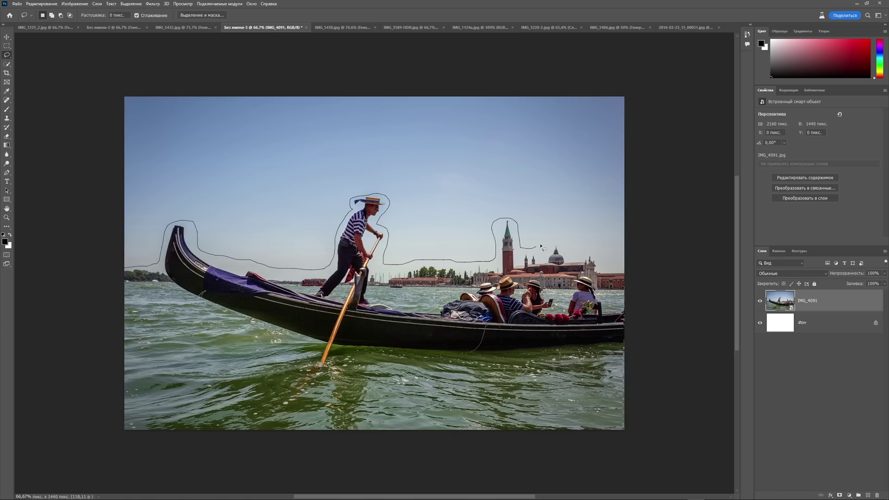
left_click_drag(389, 239, 104, 187)
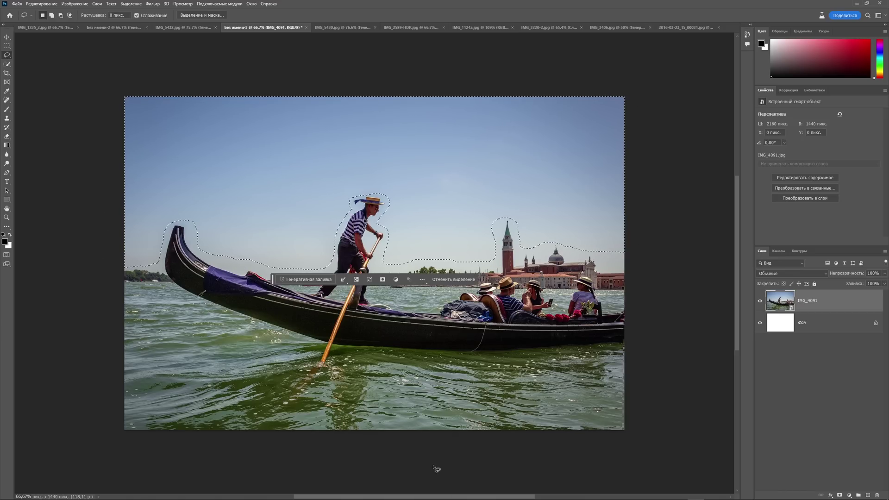
- Generate 'clouds' in the selected sky and compare the second and third variants
left_click(305, 280)
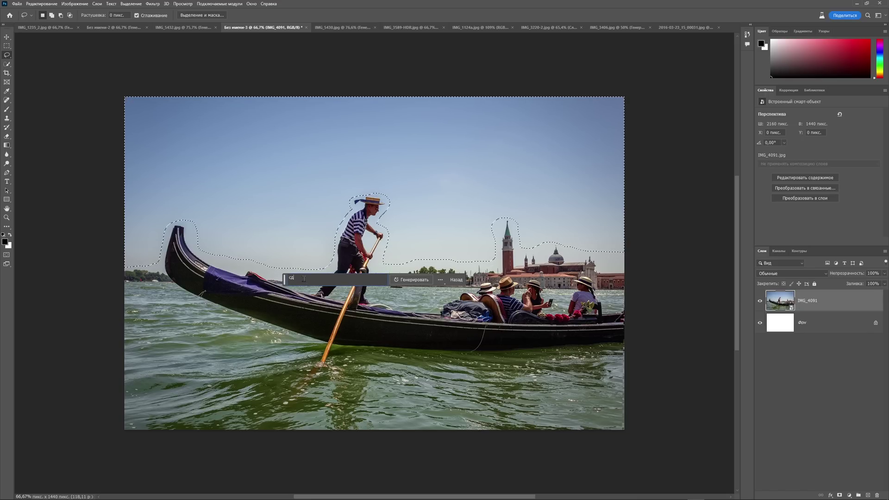
type("clouds")
key("Return")
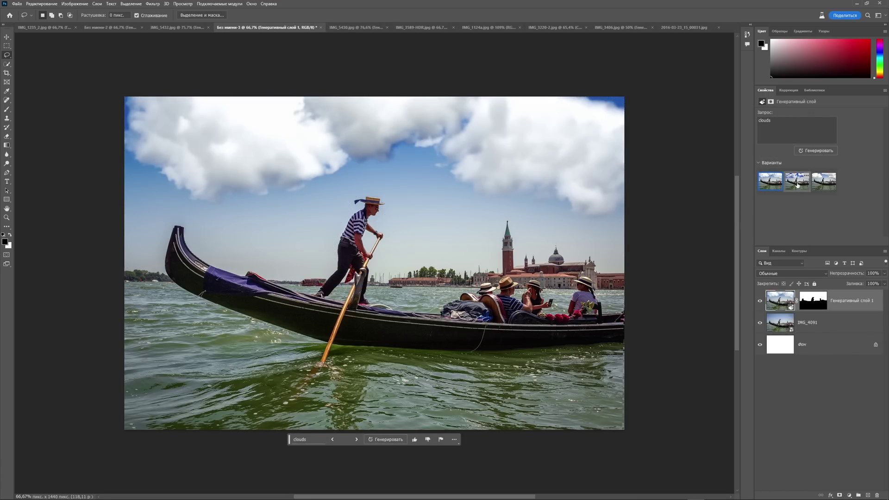
left_click(797, 185)
left_click(823, 187)
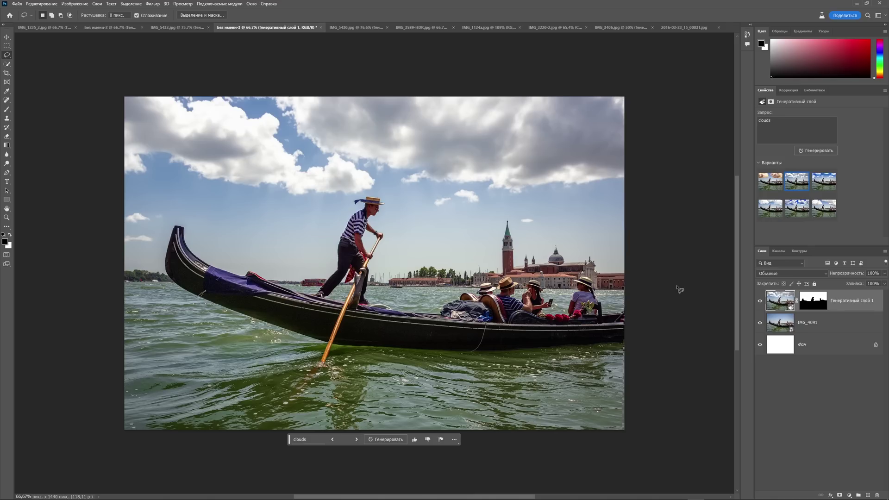
- Apply Sky Replacement at temperature 40 with the sky shifted up, and rate the clouds negatively
left_click(42, 3)
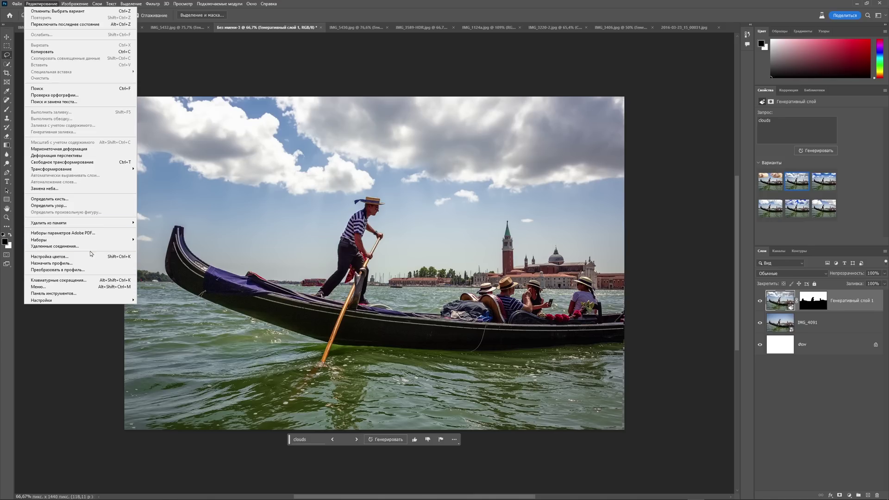
left_click(93, 190)
left_click_drag(451, 216, 471, 216)
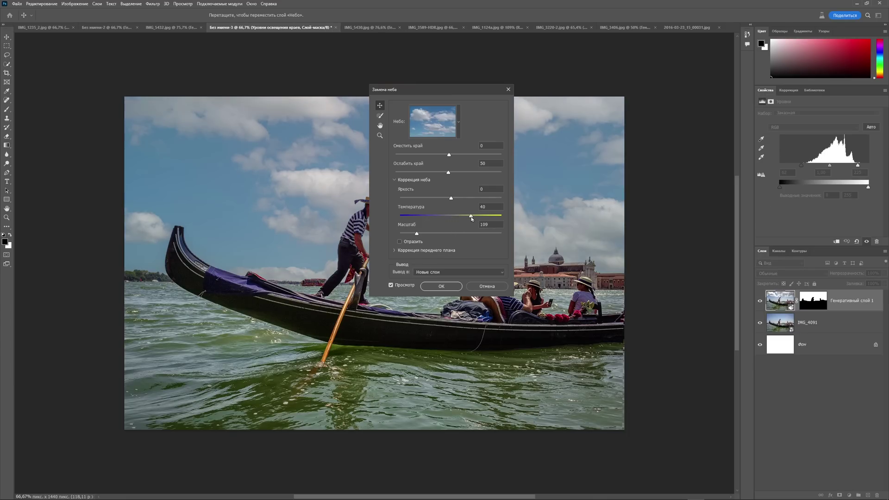
left_click_drag(323, 224, 321, 189)
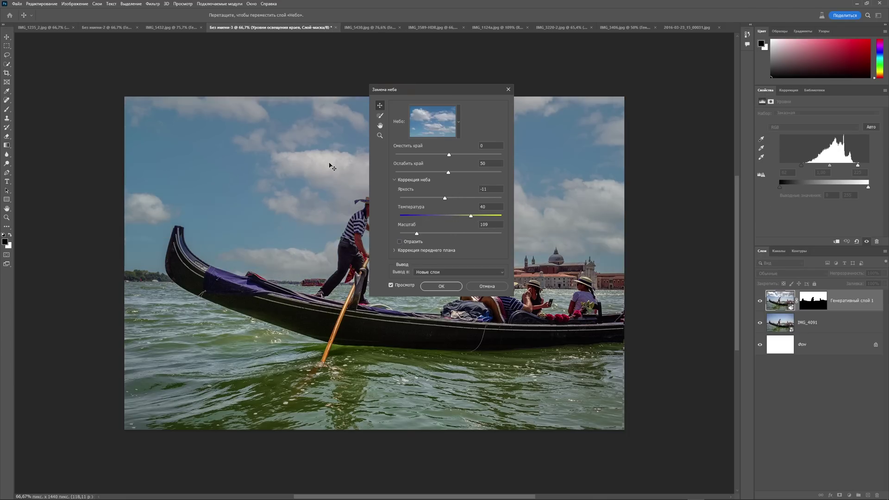
left_click(442, 286)
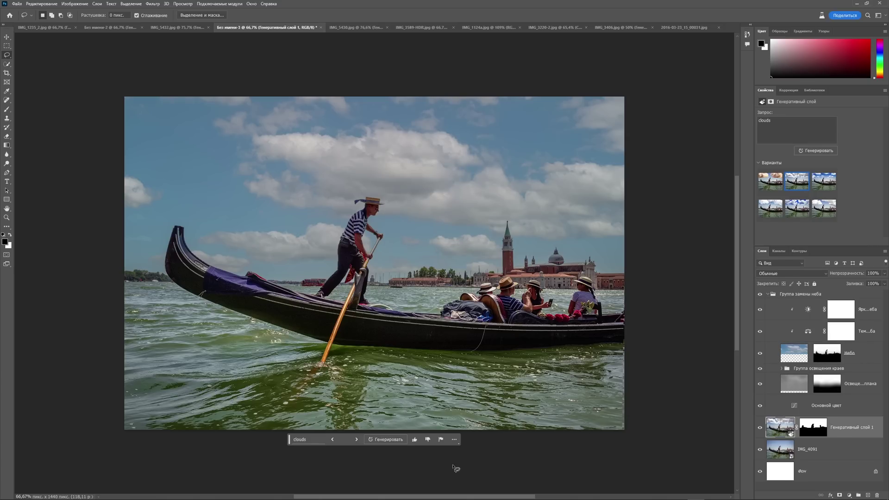
left_click(428, 440)
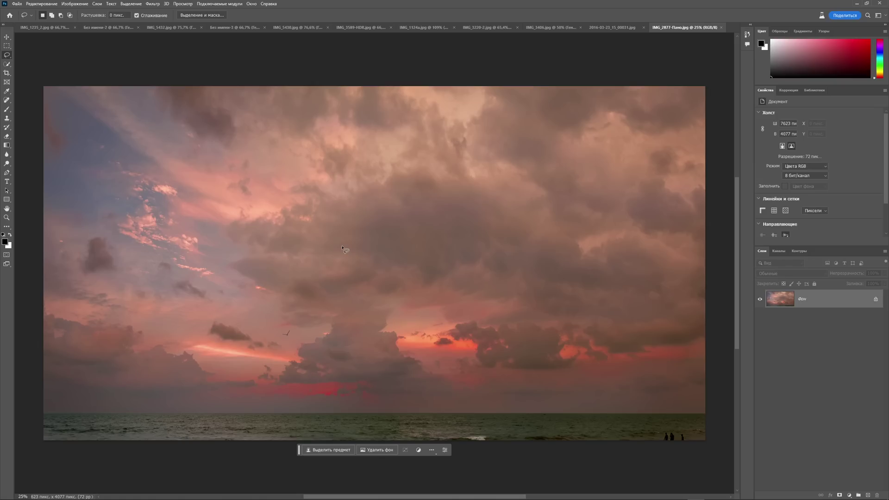
- Extend the seascape canvas down to 7623×4764 px and select the new white strip
left_click(7, 72)
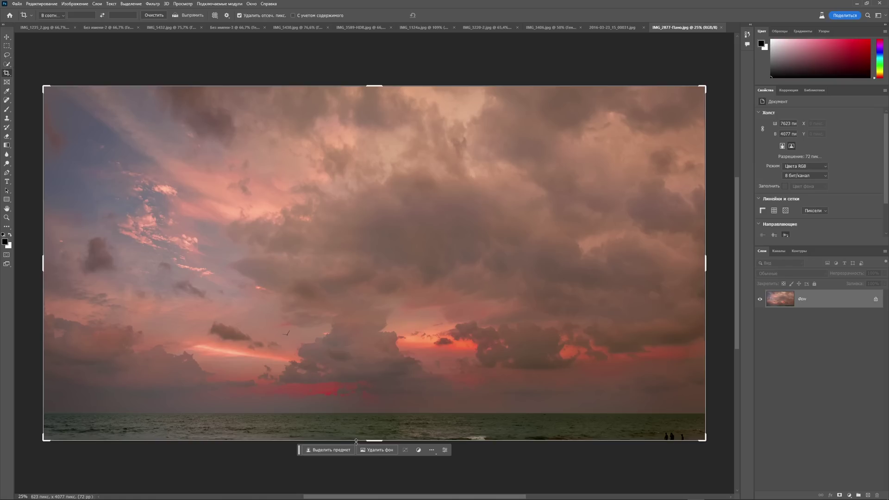
left_click_drag(357, 441, 373, 491)
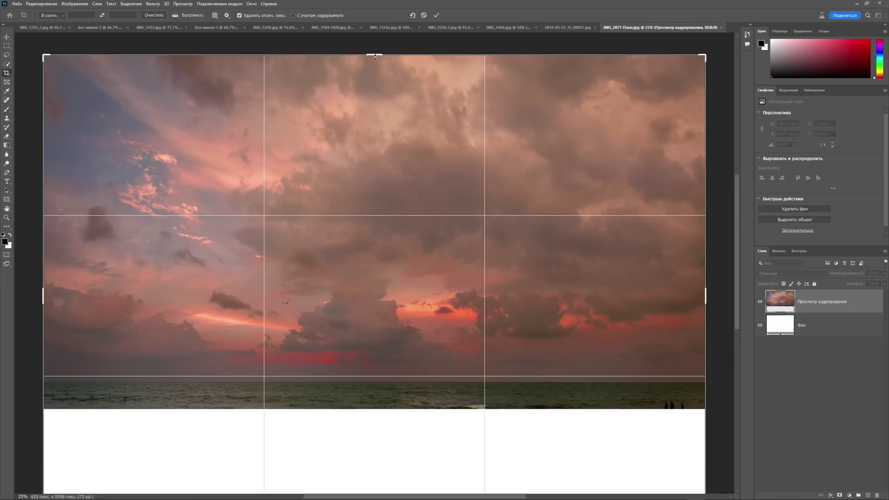
left_click_drag(374, 54, 374, 91)
left_click(437, 16)
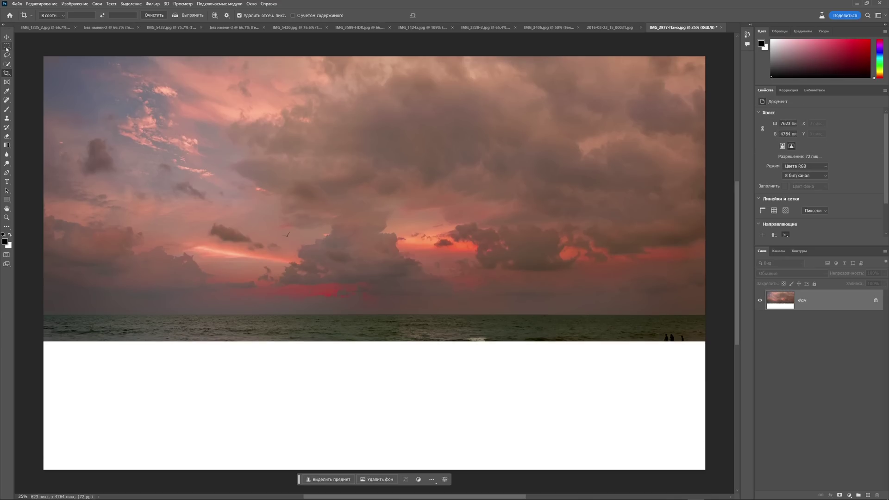
left_click(7, 47)
mouse_move(43, 320)
left_mouse_down()
mouse_move(213, 496)
mouse_move(705, 415)
left_mouse_up()
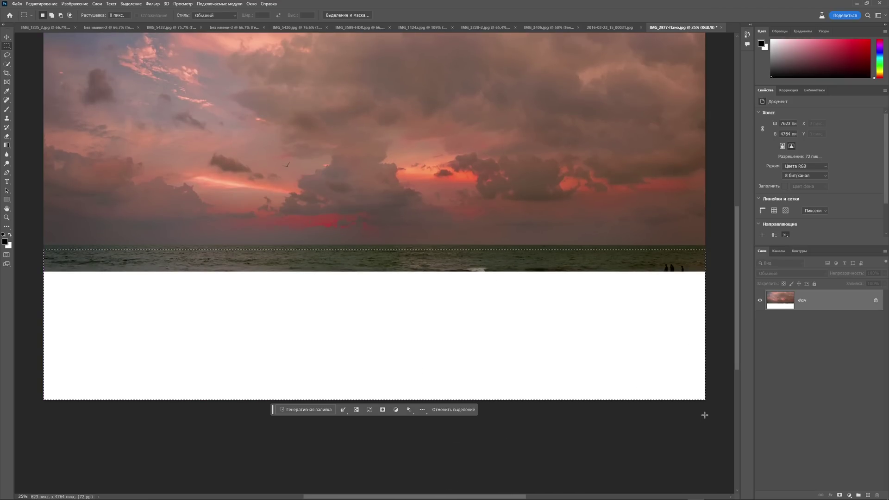
- Fill the strip with an 'ocean' Generative Fill and compare the second and third variants
left_click(302, 410)
type("ocean")
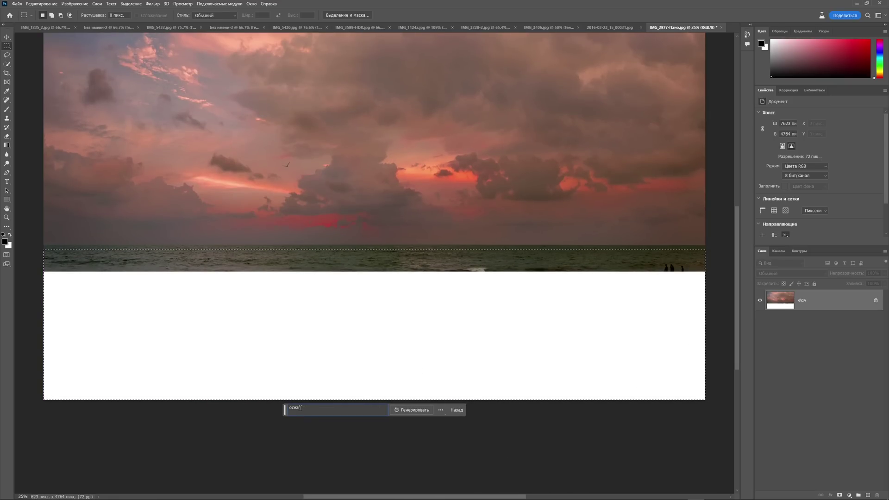
key("Return")
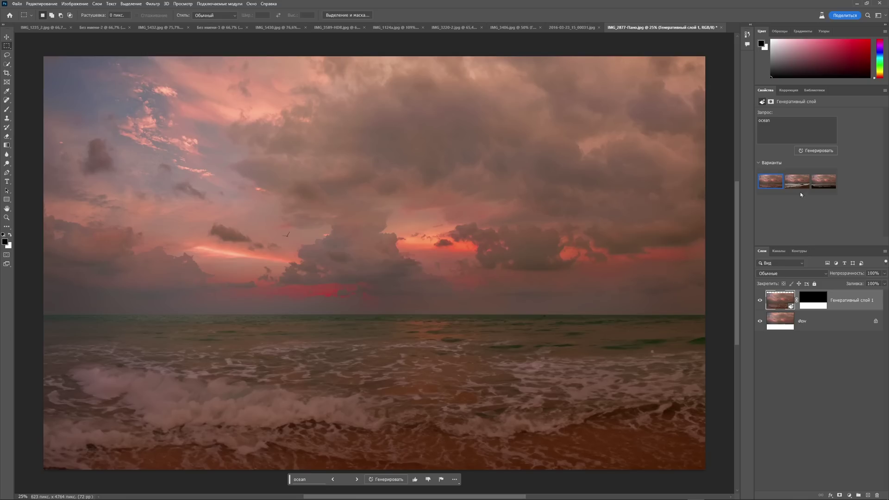
left_click(795, 182)
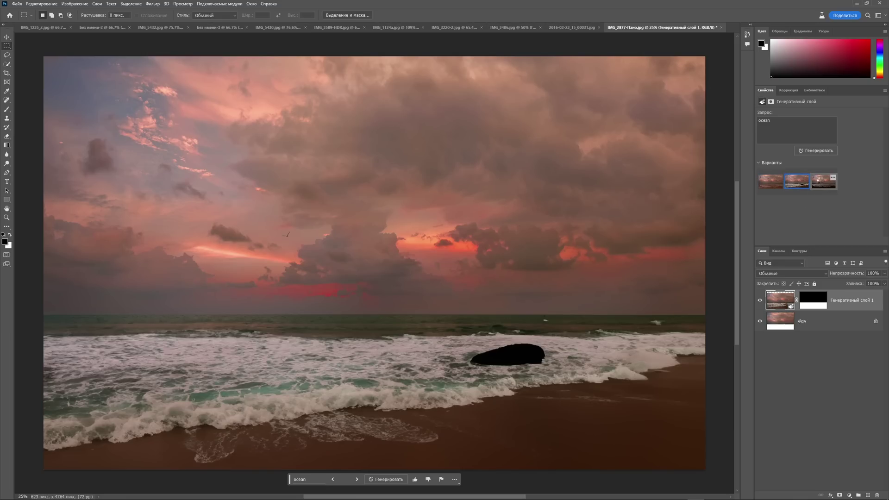
left_click(820, 179)
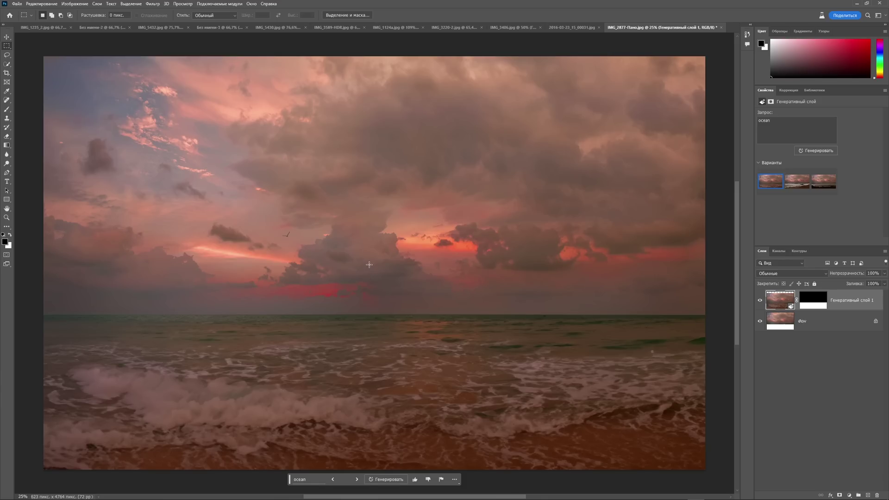
- Generate a 'sailing yacht' in a selection placed on the horizon
mouse_move(355, 266)
left_mouse_down()
mouse_move(365, 332)
mouse_move(536, 352)
left_mouse_up()
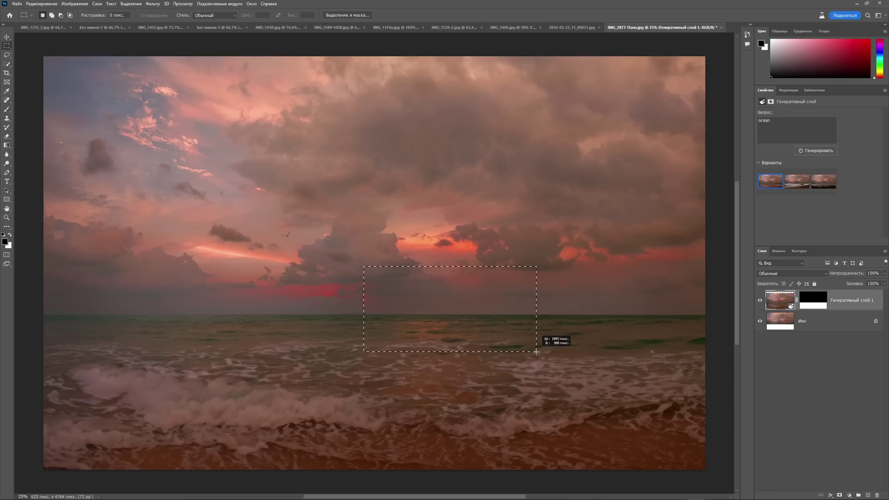
left_click_drag(536, 352, 550, 344)
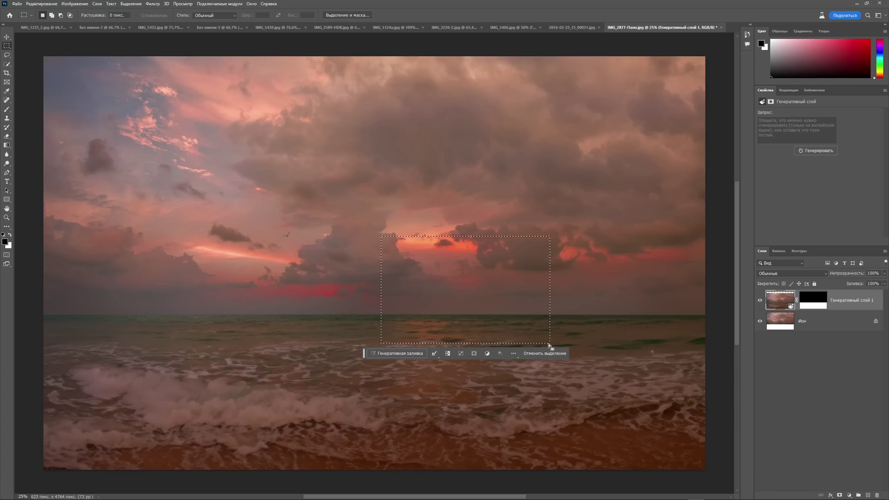
left_click(392, 354)
type("sailing yacht")
key("Return")
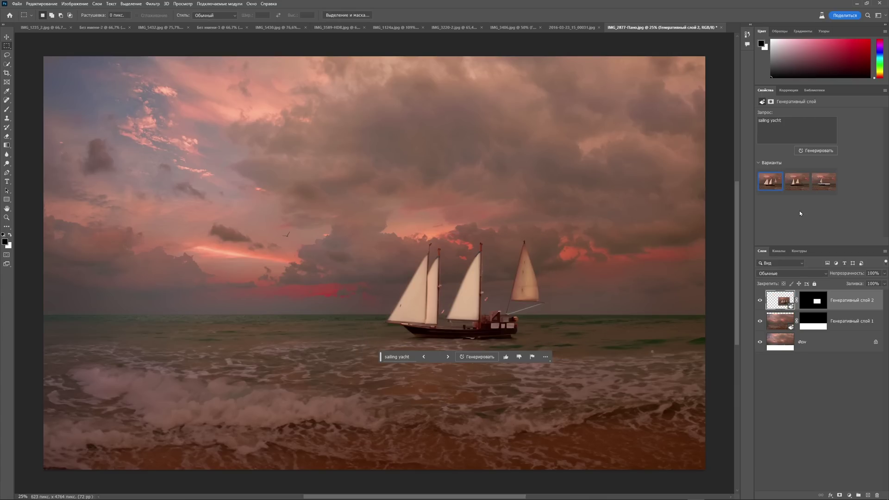
- Preview the second and third yacht variants, then zoom out to the whole seascape
left_click(795, 184)
left_click(824, 182)
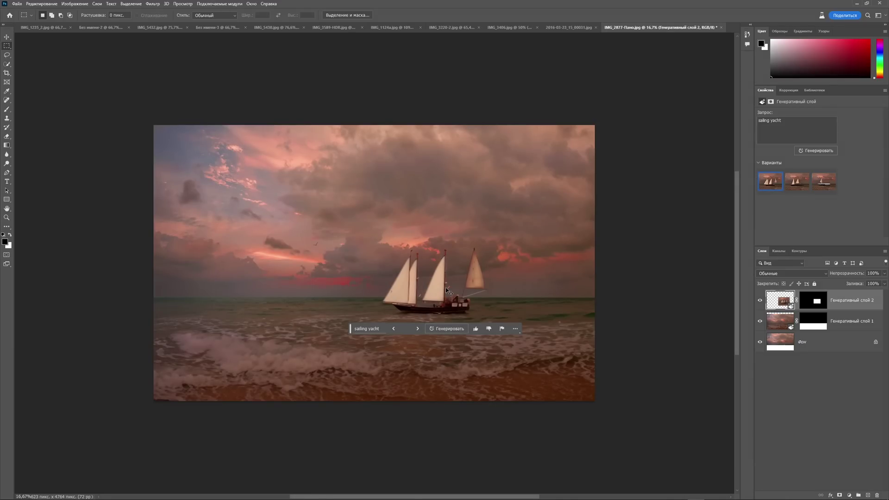
key("ctrl+plus")
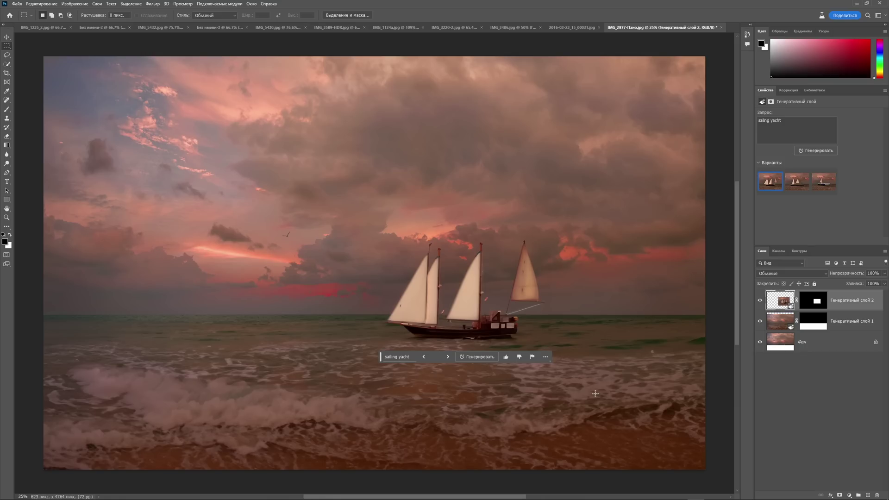
key("ctrl+minus")
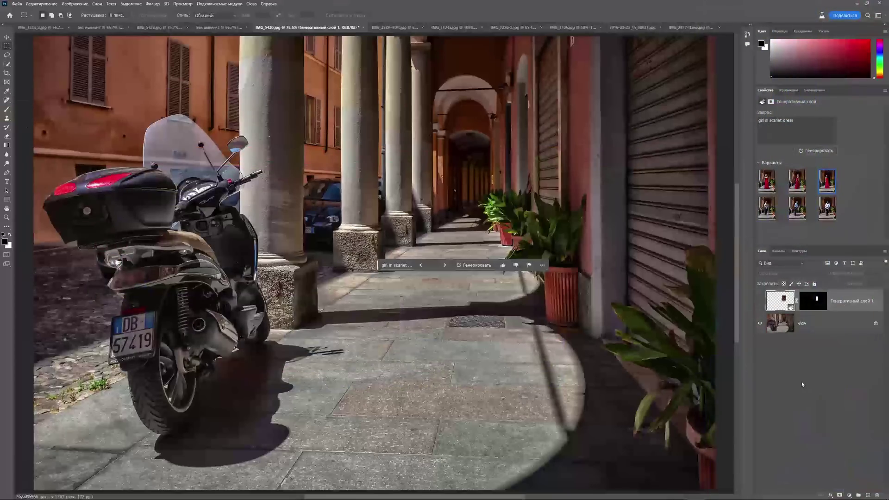
- Show the generated girl in red, compare the man-with-cane variant, and zoom in on her
left_click(761, 303)
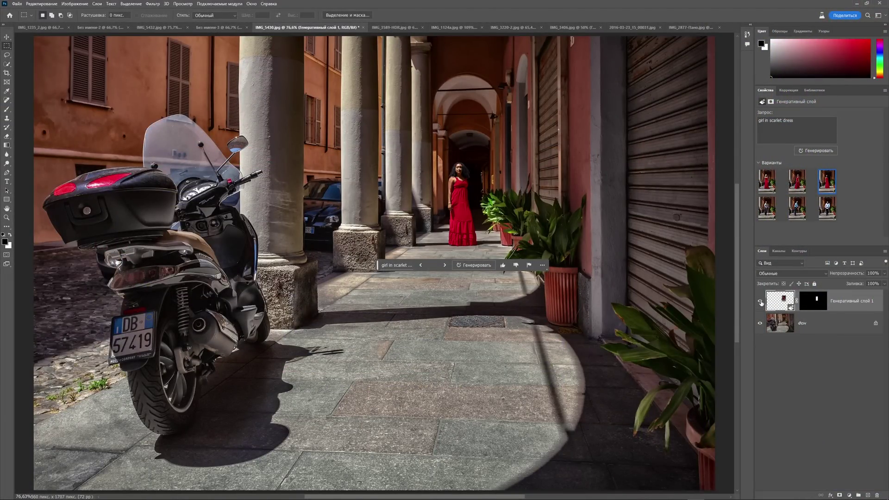
left_click(828, 209)
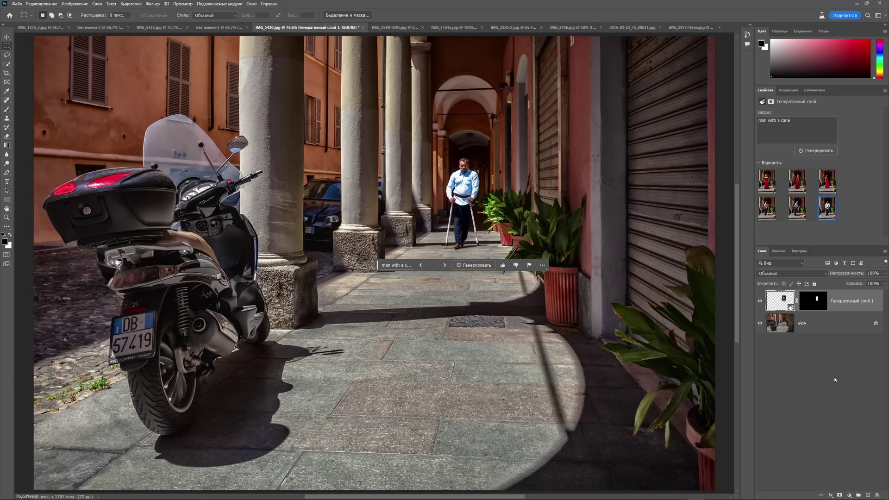
left_click(797, 182)
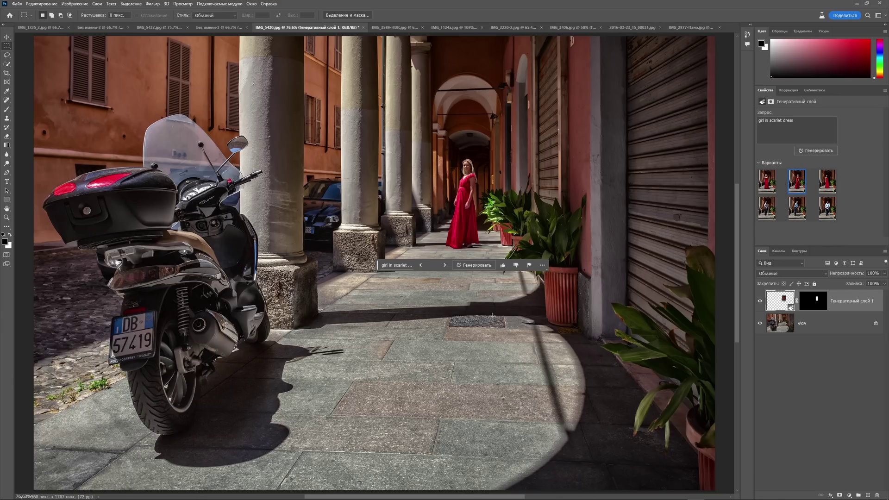
key("ctrl+plus")
key("ctrl+plus")
key("ctrl+plus")
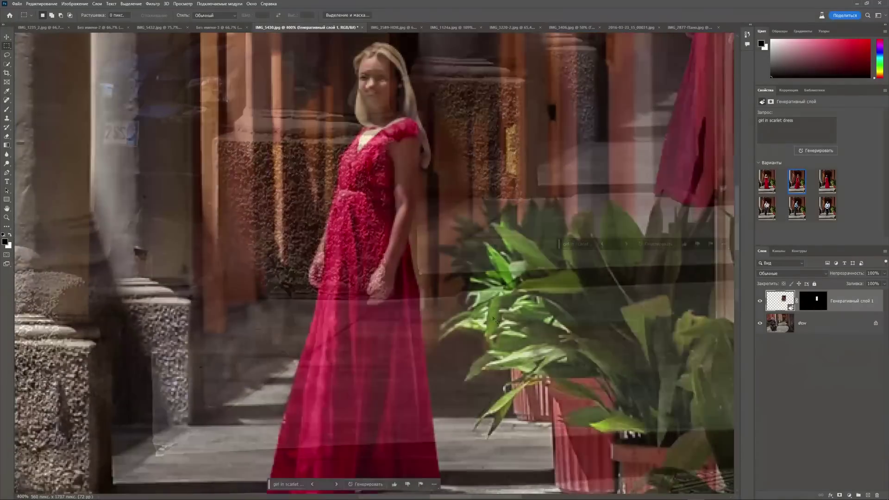
key("ctrl+plus")
- Compare strapless and V-neck variants, then keep the curly-haired girl in a sleeveless dress
left_click(768, 187)
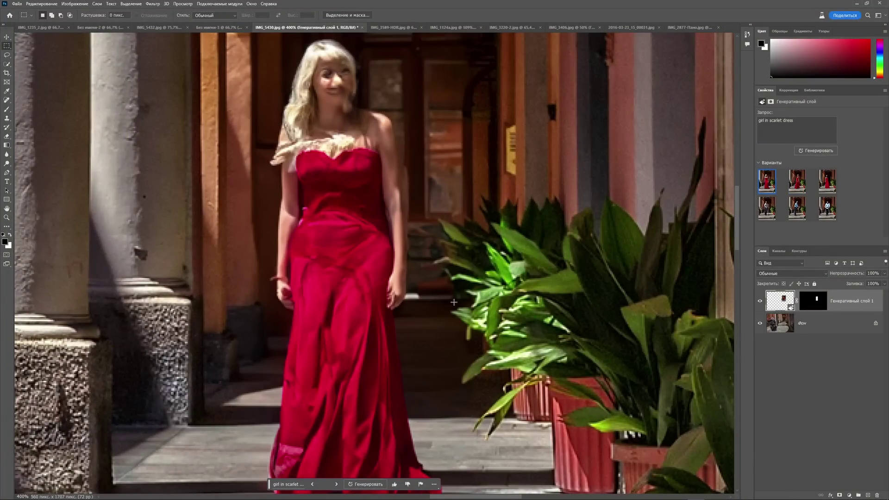
left_click(797, 182)
left_click(826, 182)
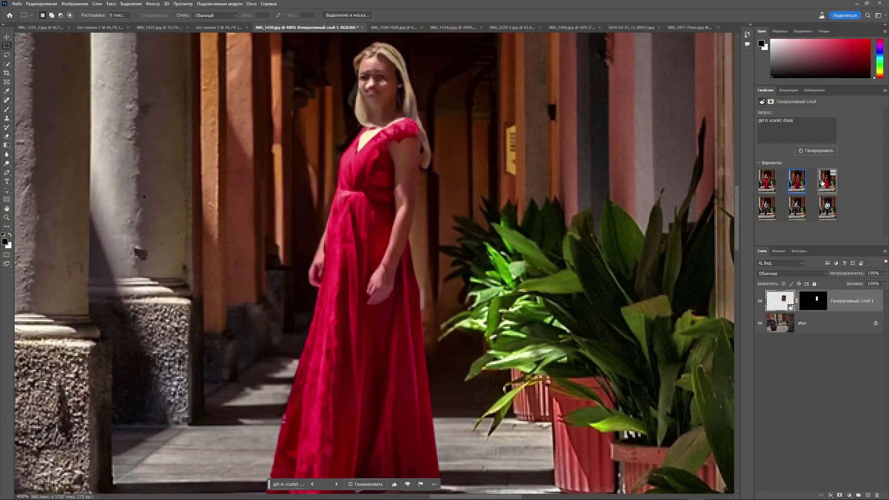
scroll(288, 304, "up", 2)
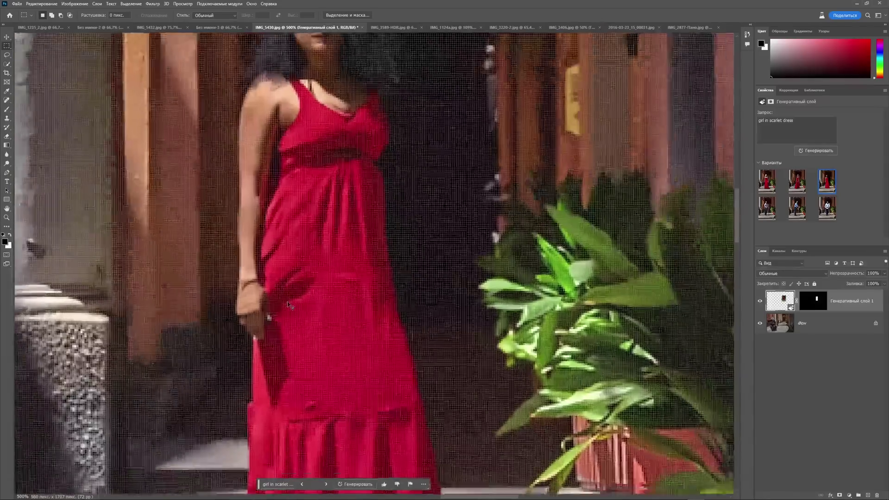
scroll(288, 304, "down", 2)
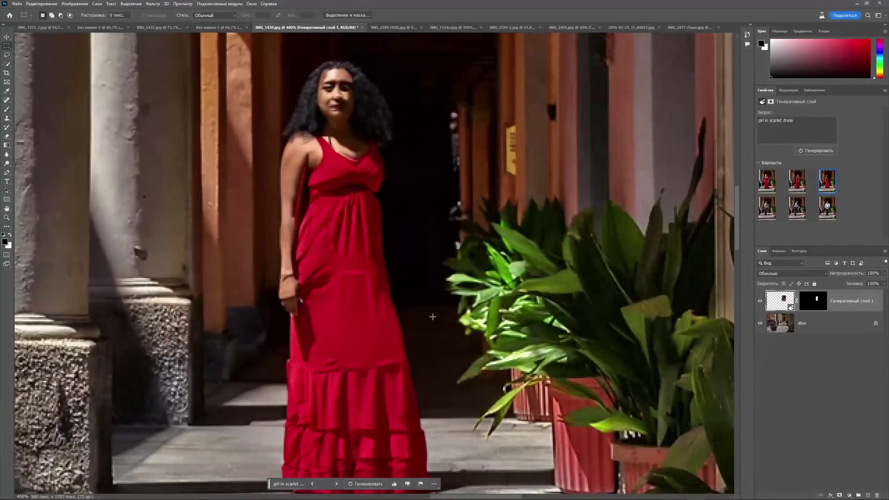
scroll(435, 321, "down", 4)
scroll(436, 321, "down", 1)
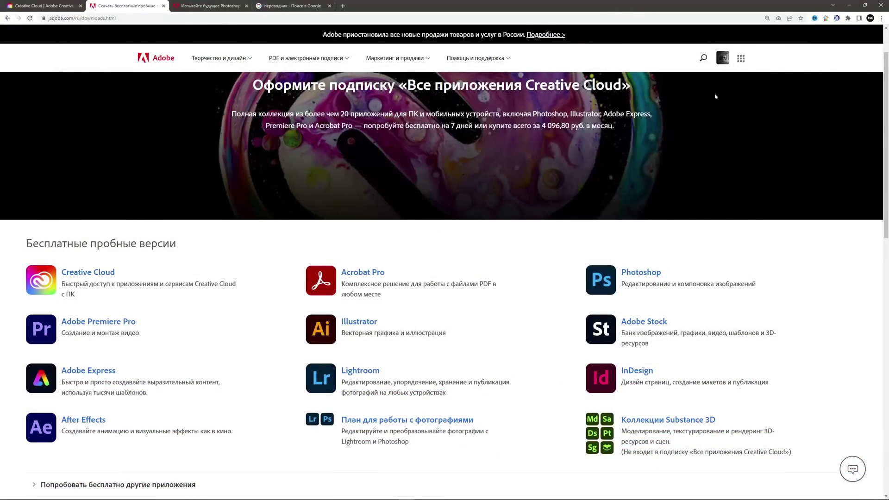
- Scroll down the adobe.com free-trial downloads page
scroll(579, 179, "down", 1)
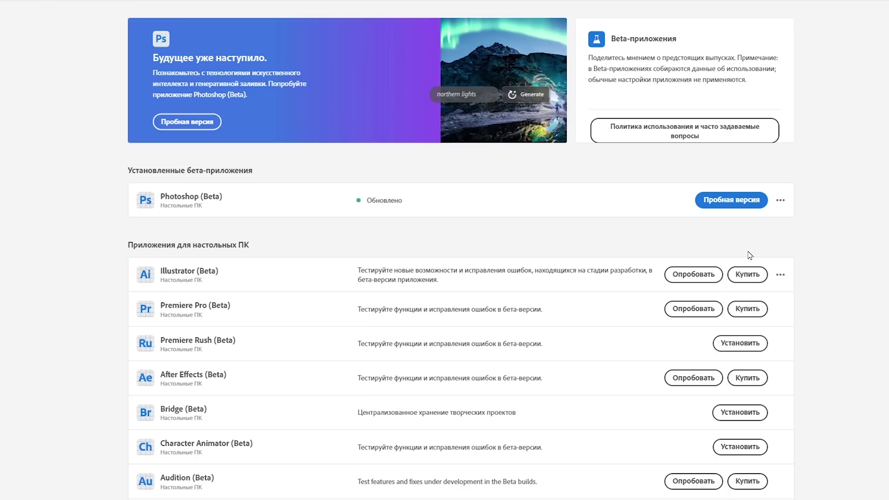
- Start the Photoshop (Beta) trial from the installed beta apps list
left_click(737, 203)
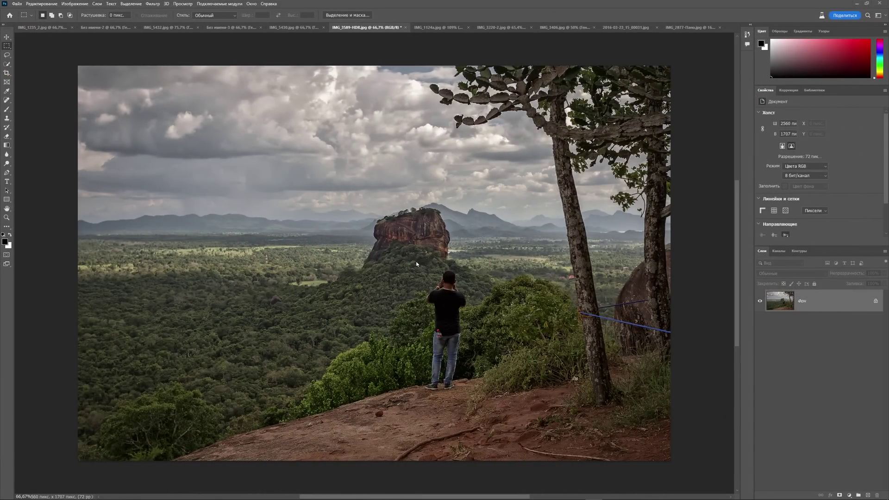
- Remove the man on the ledge with a prompt-less Generative Fill, keeping the first variant
left_click(7, 46)
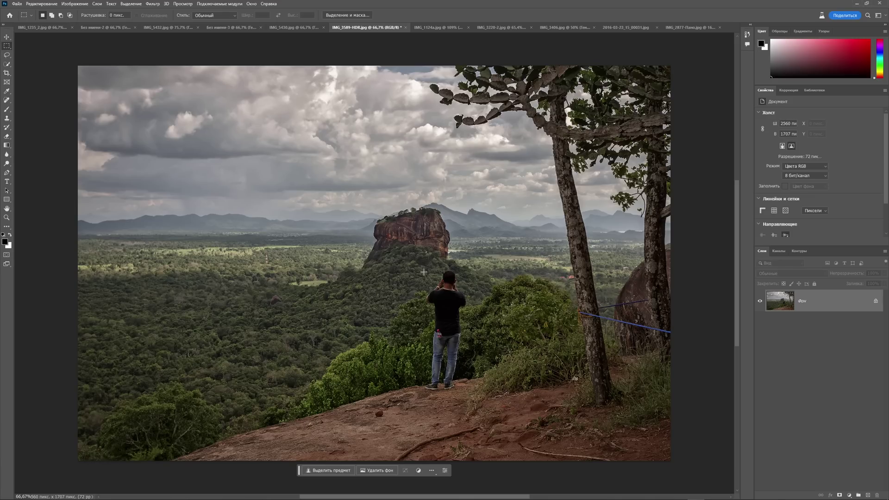
left_click_drag(425, 267, 458, 394)
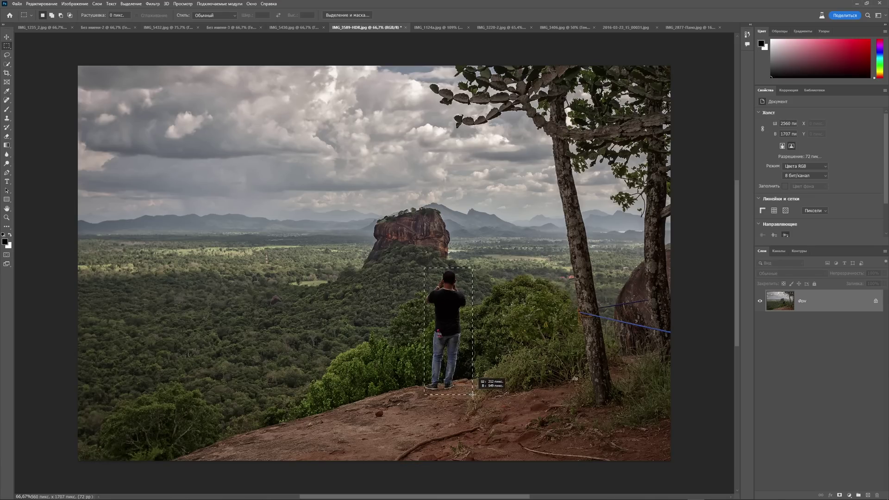
left_click_drag(457, 394, 469, 394)
left_click(386, 404)
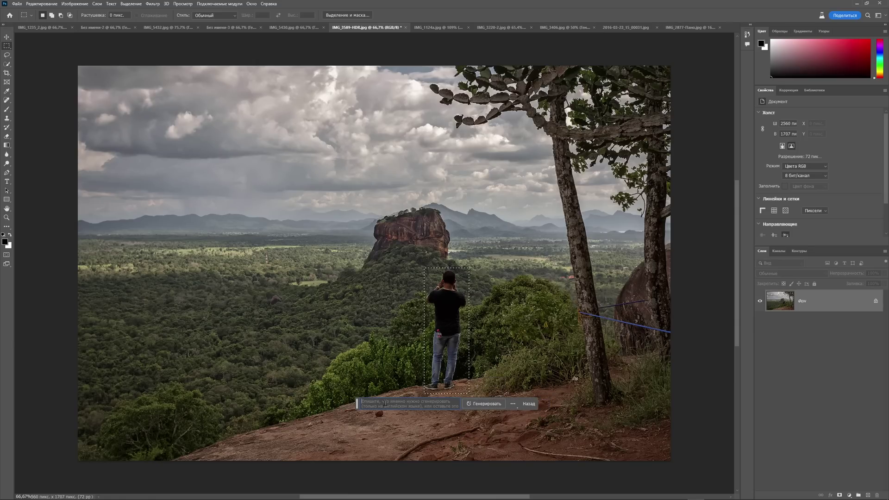
left_click(485, 404)
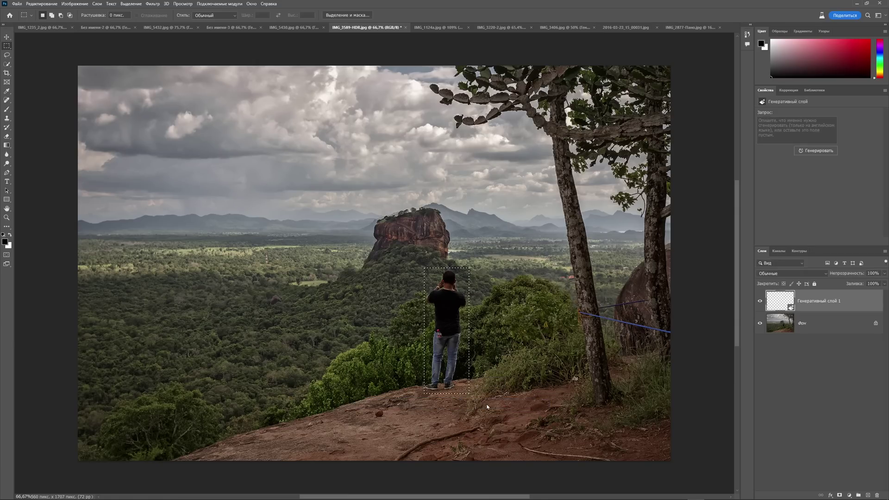
mouse_move(796, 182)
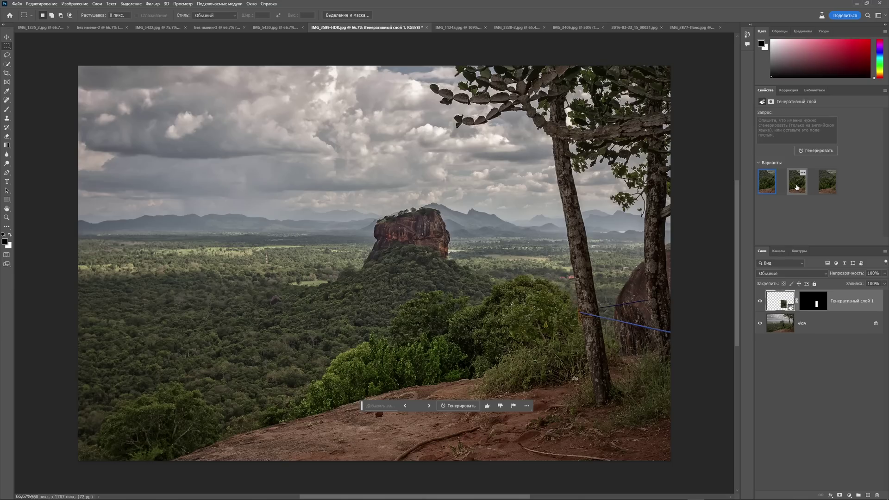
left_click(798, 188)
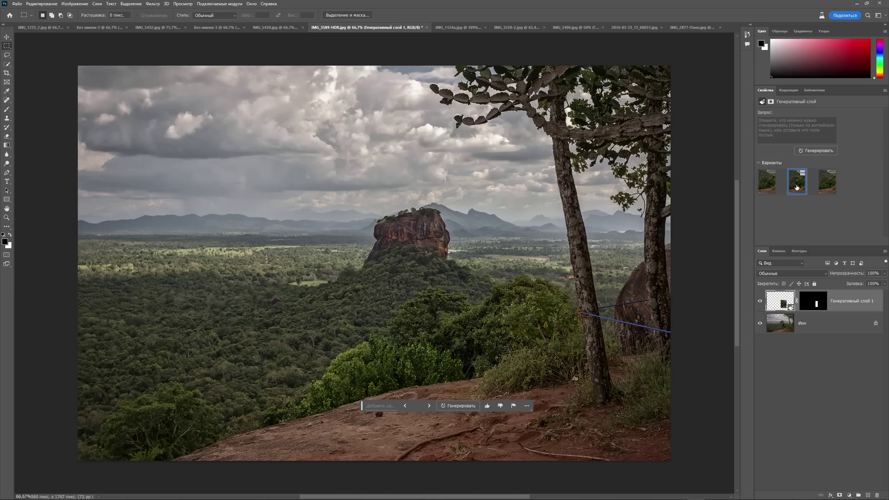
left_click(828, 185)
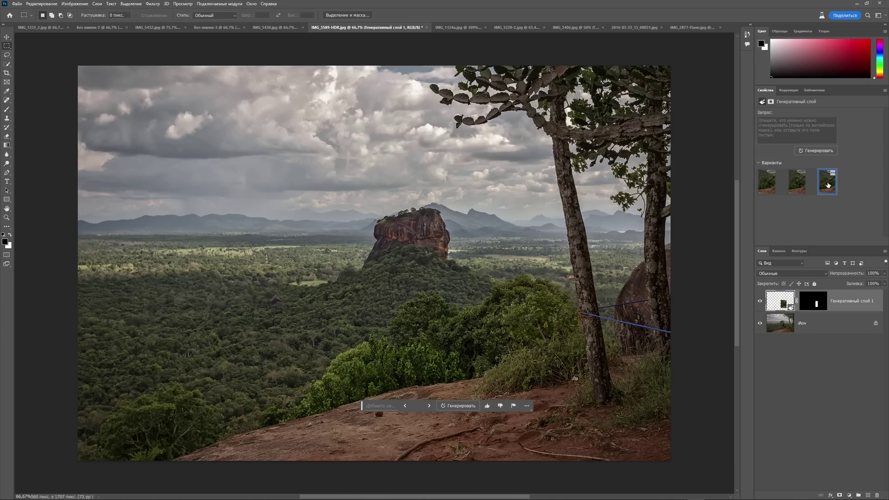
left_click(797, 188)
left_click(768, 186)
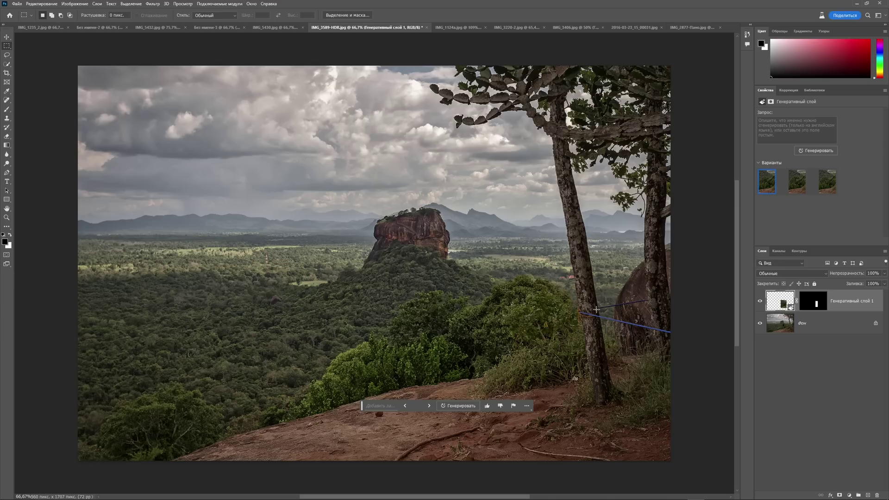
- Lasso the blue wires beside the tree and generate a fill removing them
key("l")
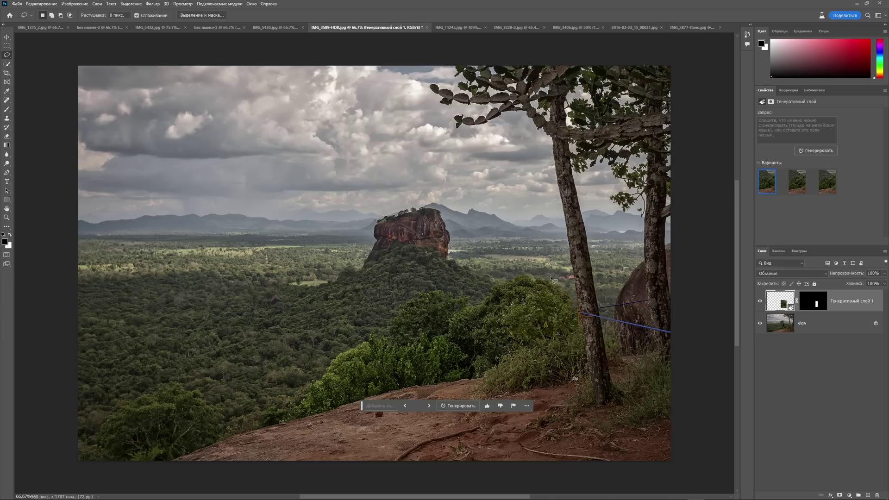
left_click_drag(652, 302, 670, 327)
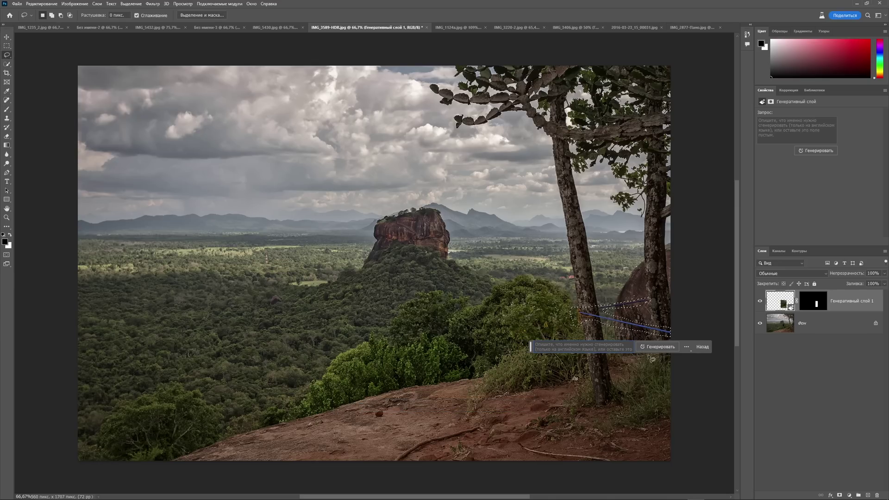
left_click(658, 346)
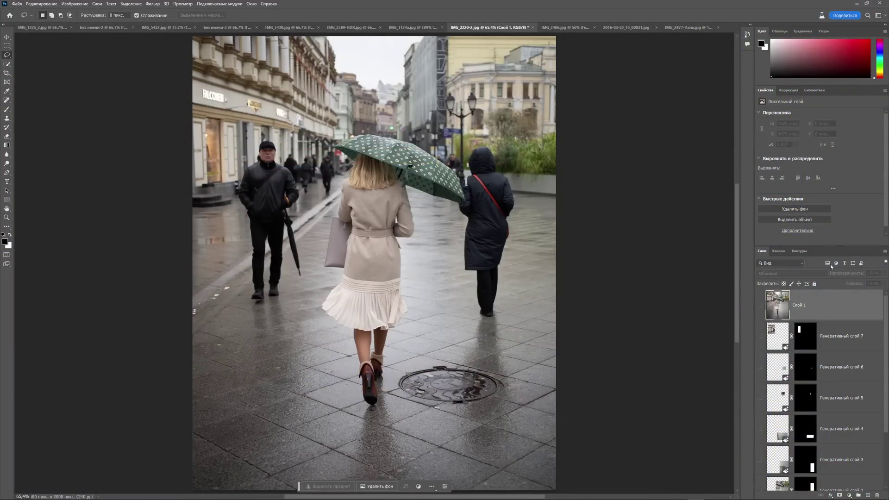
- Reveal generative layers 1–7 in turn: passers-by, reflection and manhole removed, street lamp added
left_click_drag(837, 246, 837, 162)
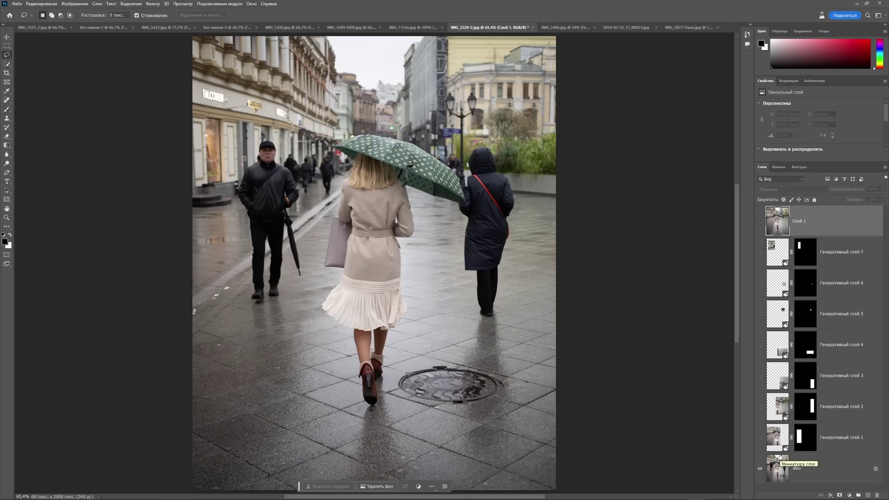
left_click(760, 438)
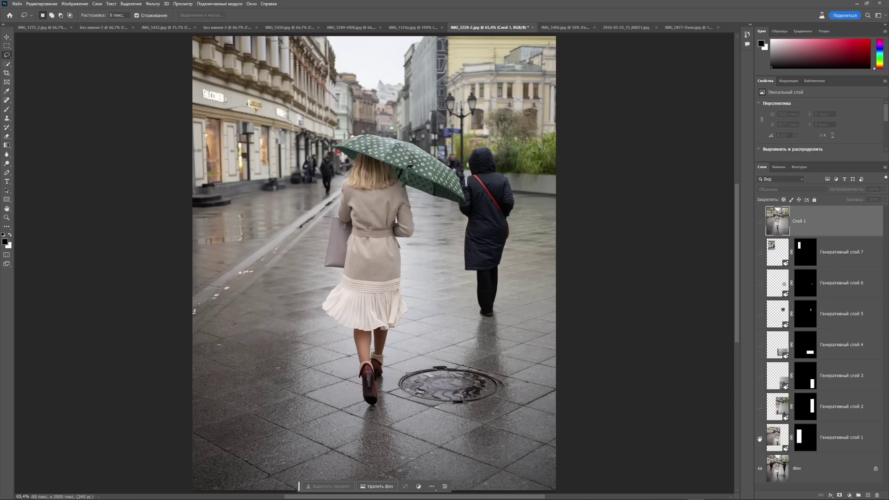
left_click(760, 407)
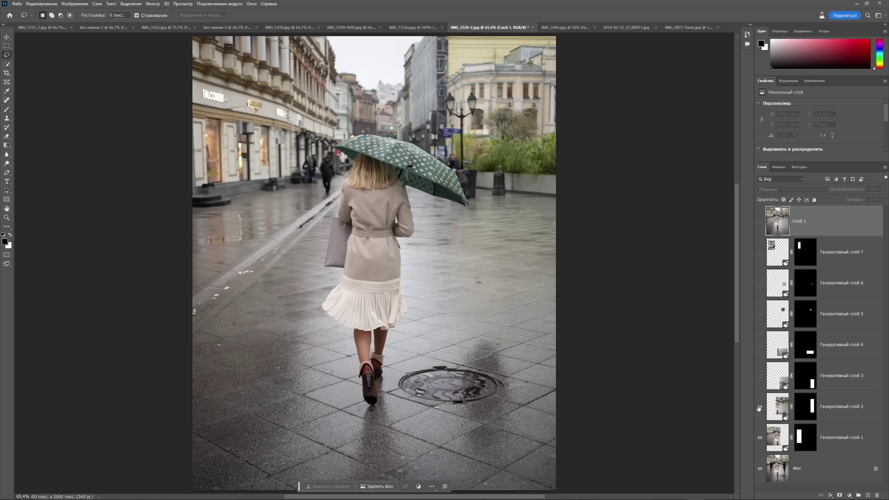
left_click(760, 376)
left_click(760, 344)
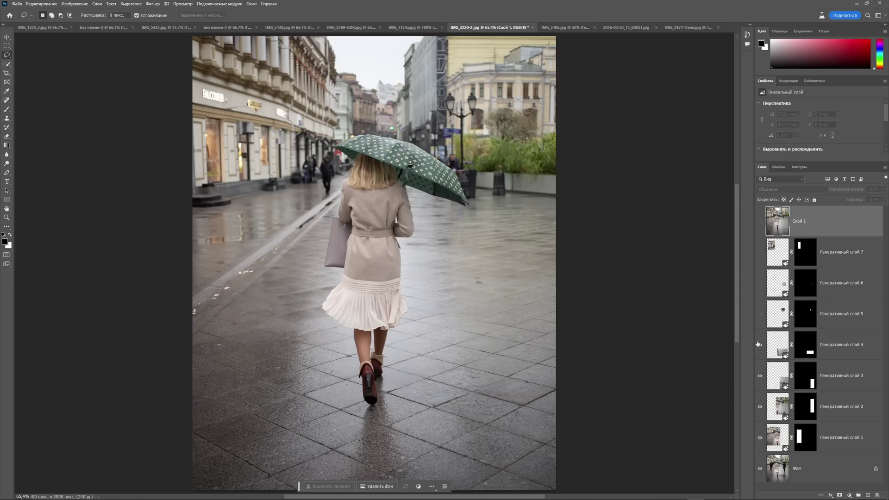
left_click_drag(759, 314, 759, 252)
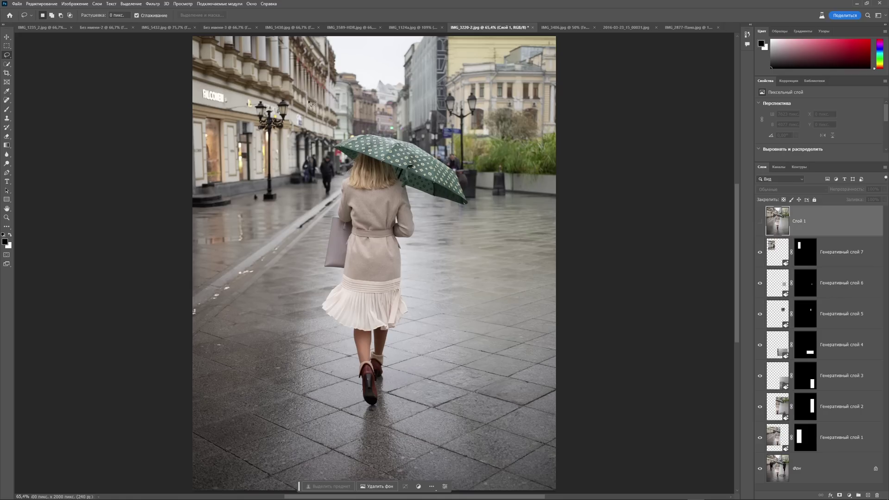
left_click(760, 469, "alt")
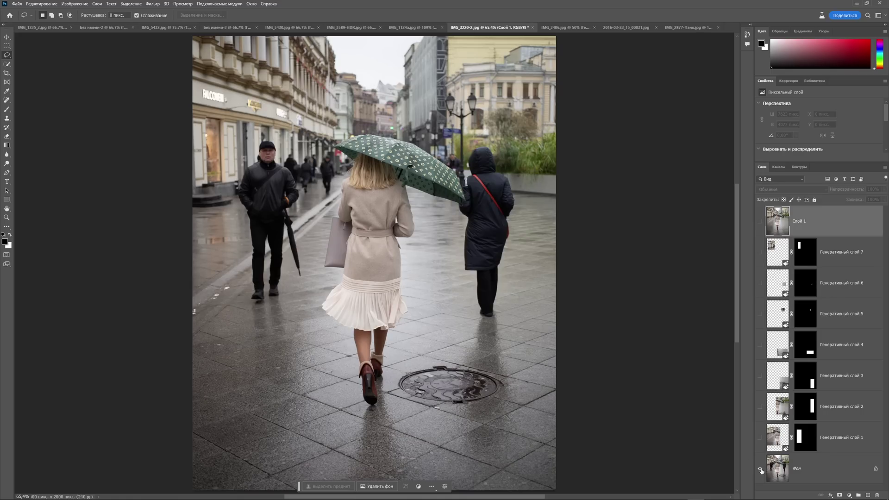
left_click(760, 468, "alt")
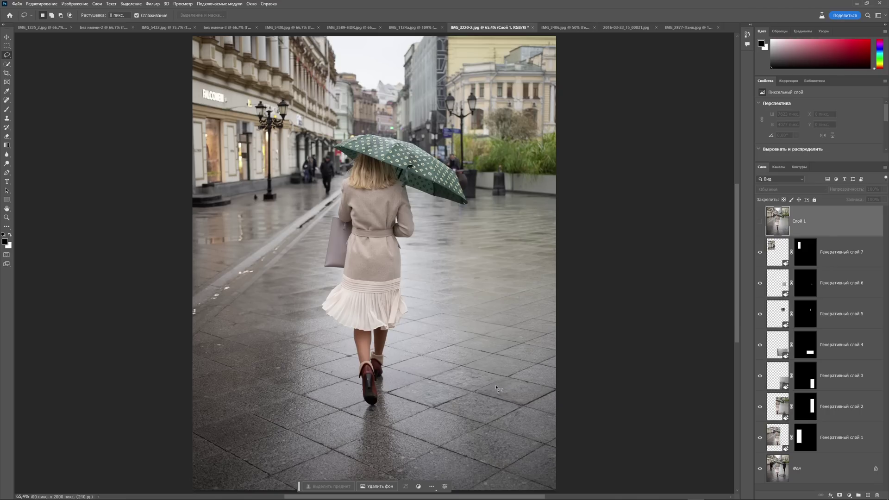
key("alt+bracketleft")
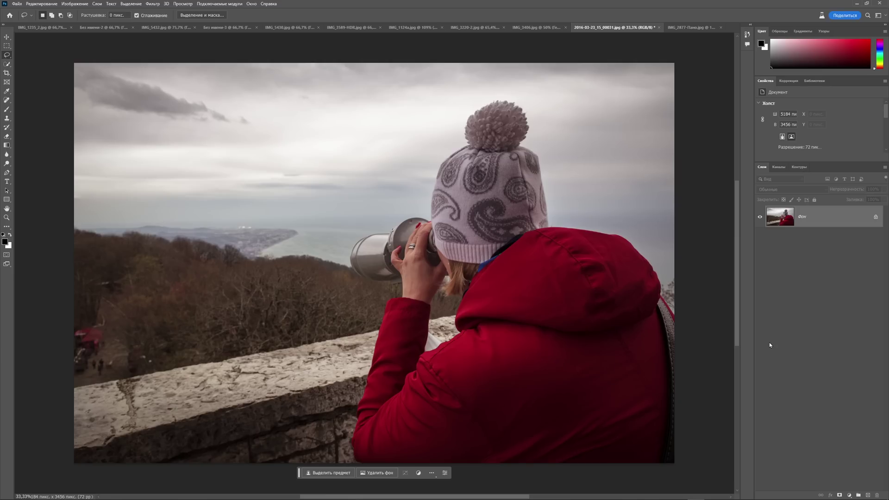
- Select the woman as the subject and check the outline around her hat and binoculars
left_click(328, 473)
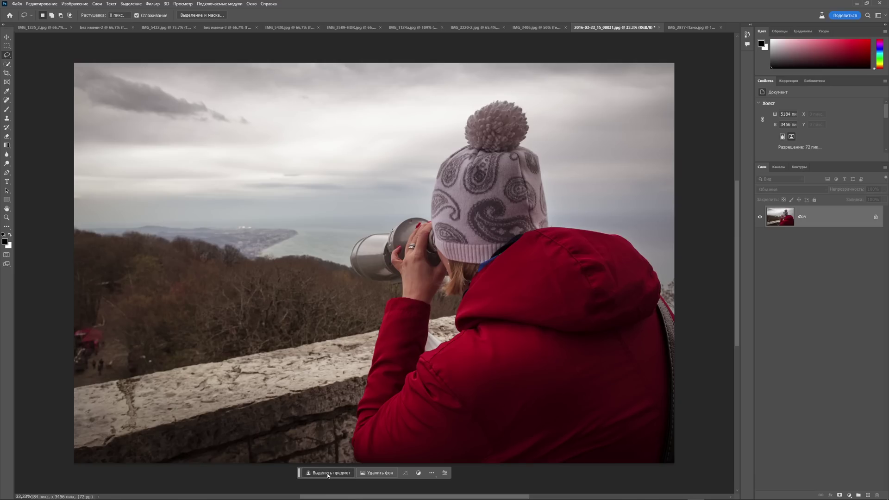
key("ctrl+plus")
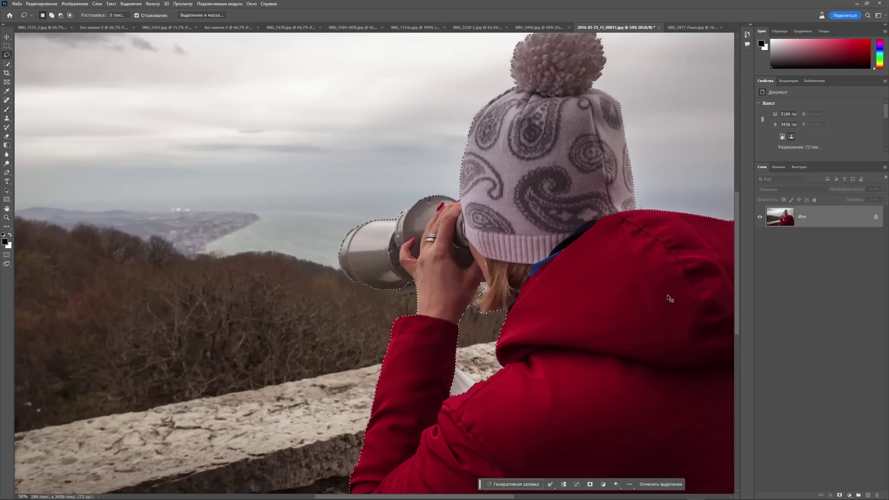
left_click_drag(656, 293, 422, 286)
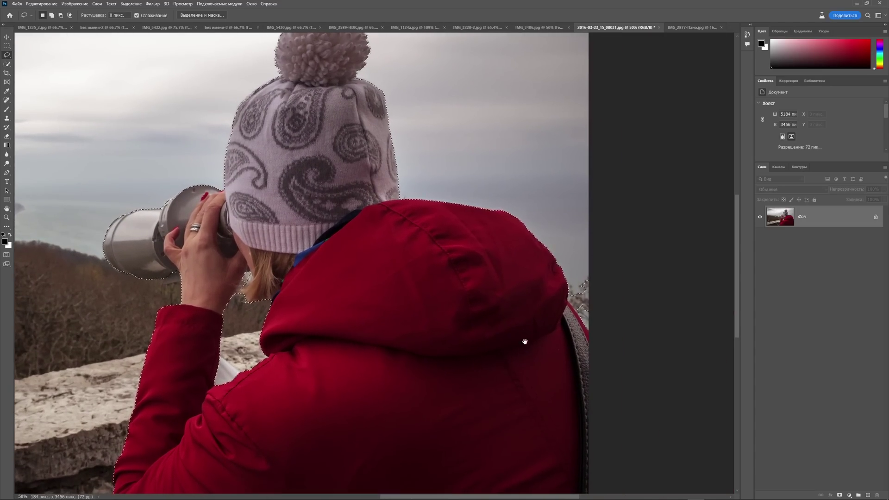
left_click_drag(524, 342, 565, 213)
left_click_drag(483, 201, 615, 465)
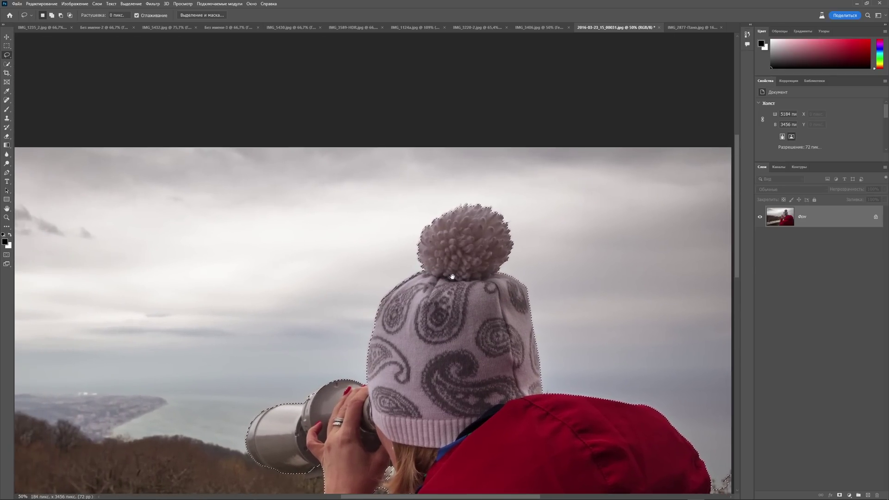
scroll(460, 298, "down", 5)
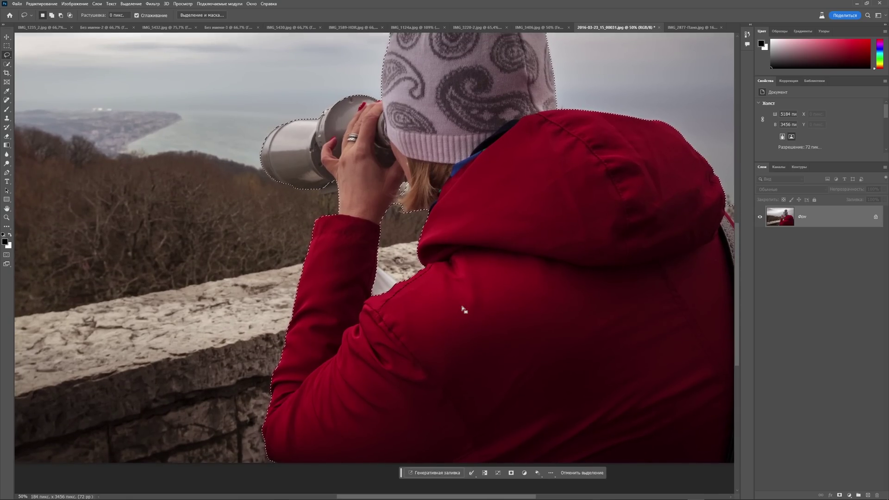
key("ctrl+0")
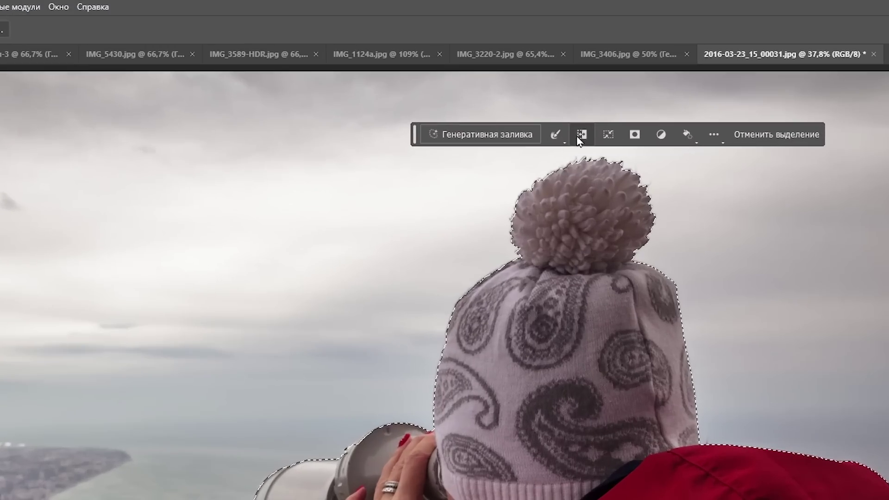
- Invert the selection, generate 'mountain observation deck', keep the third variant and rate it good
left_click(583, 135)
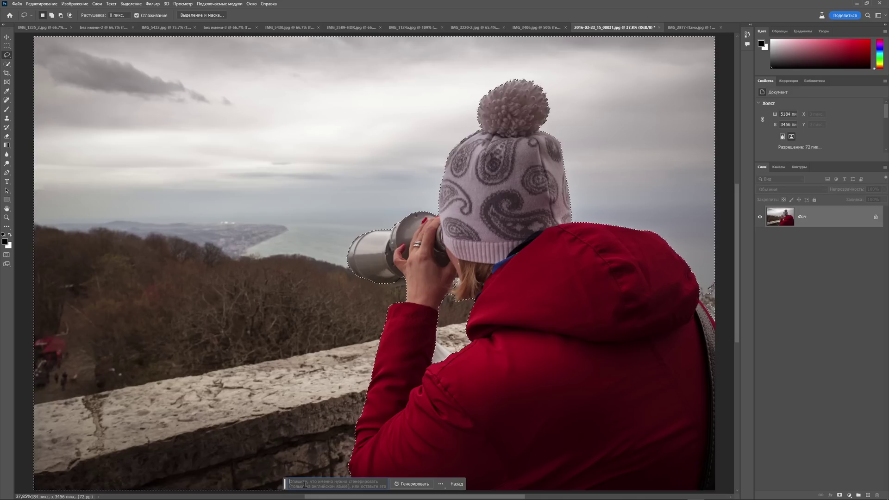
left_click(305, 484)
type("mountain observation deck")
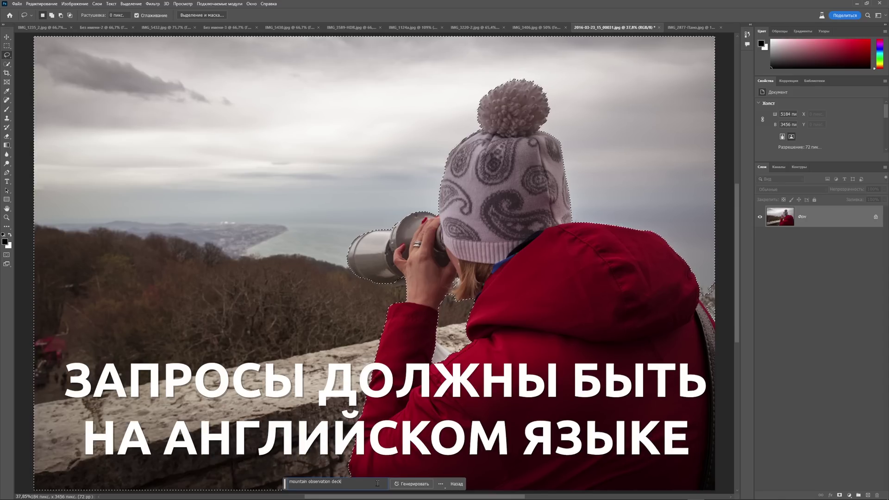
left_click(412, 484)
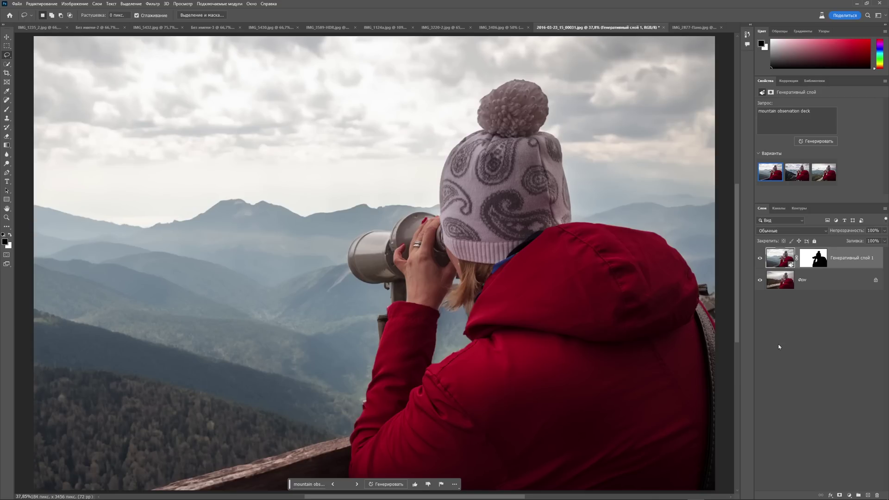
mouse_move(797, 173)
left_click(797, 172)
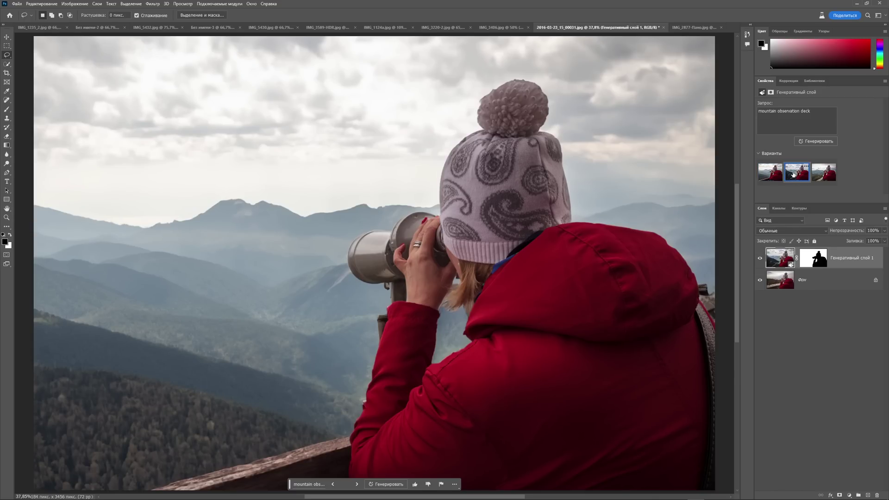
left_click(824, 173)
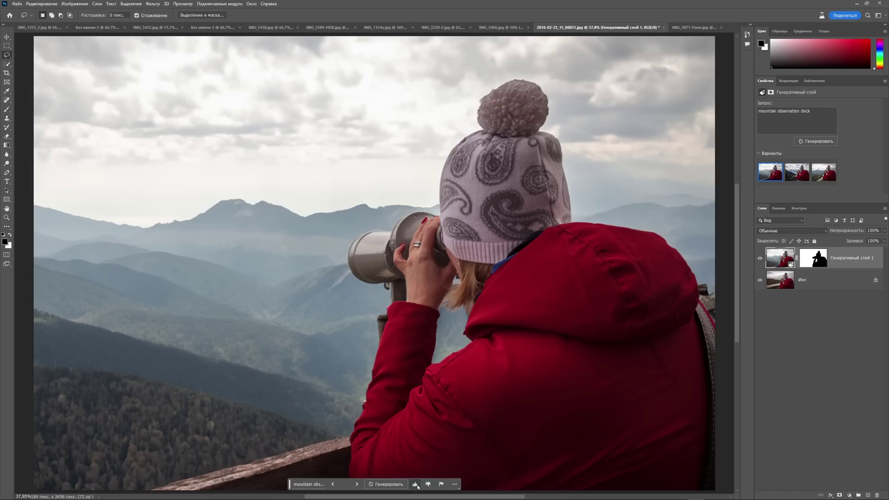
left_click(415, 485)
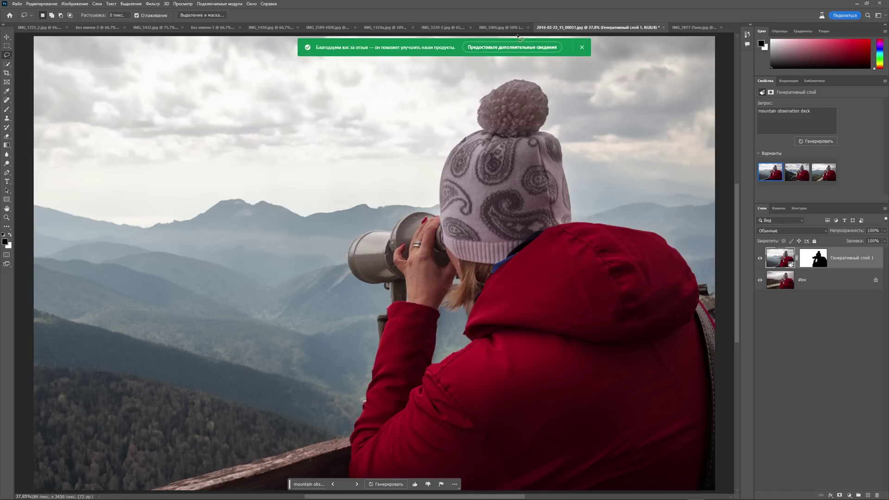
- Switch to IMG_3406.jpg and compare the original with the generated night background
left_click(503, 28)
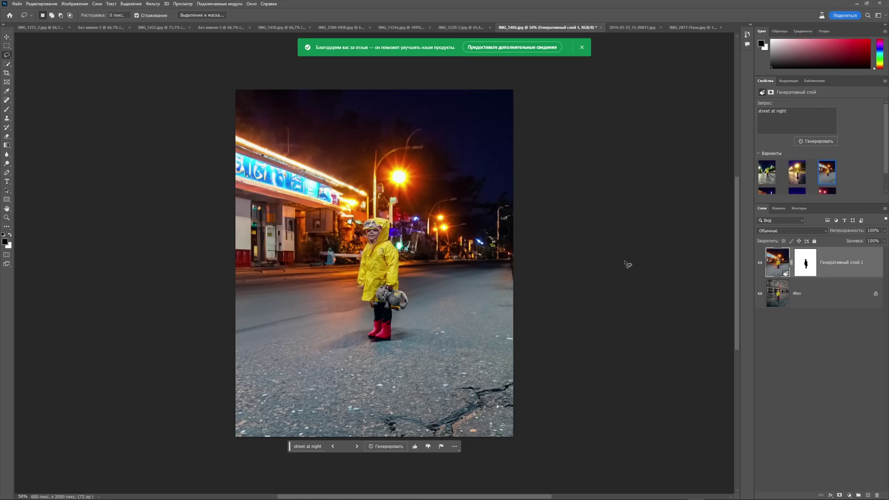
left_click(760, 300, "alt")
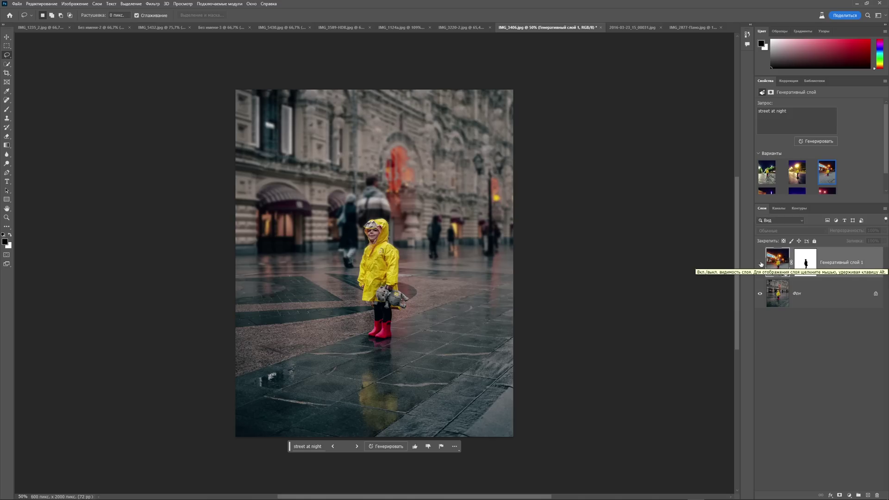
left_click(760, 263)
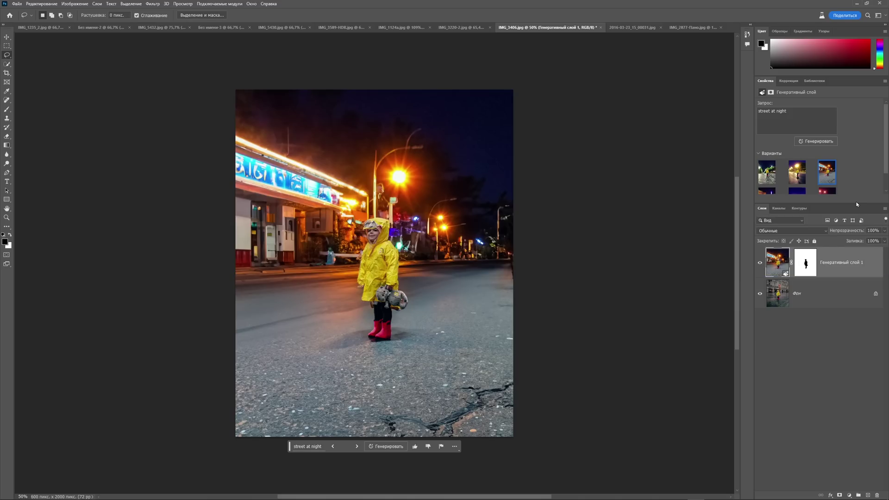
- Try the skyline and lighthouse variants, return to the first night street, inspect at 100%, send feedback
left_click_drag(856, 204, 855, 251)
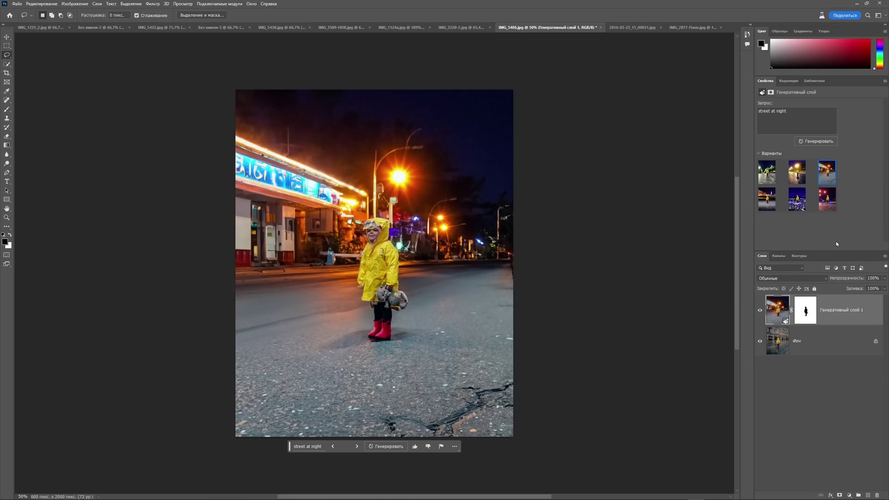
mouse_move(827, 200)
left_click(826, 205)
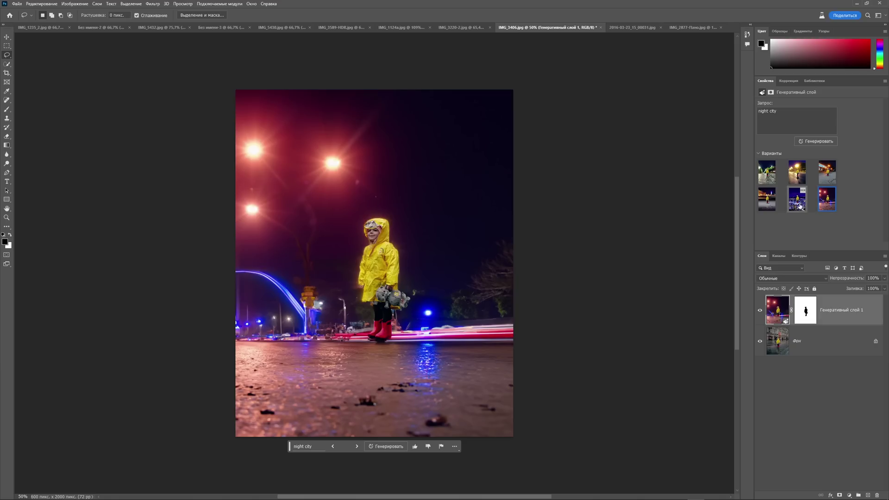
left_click(796, 200)
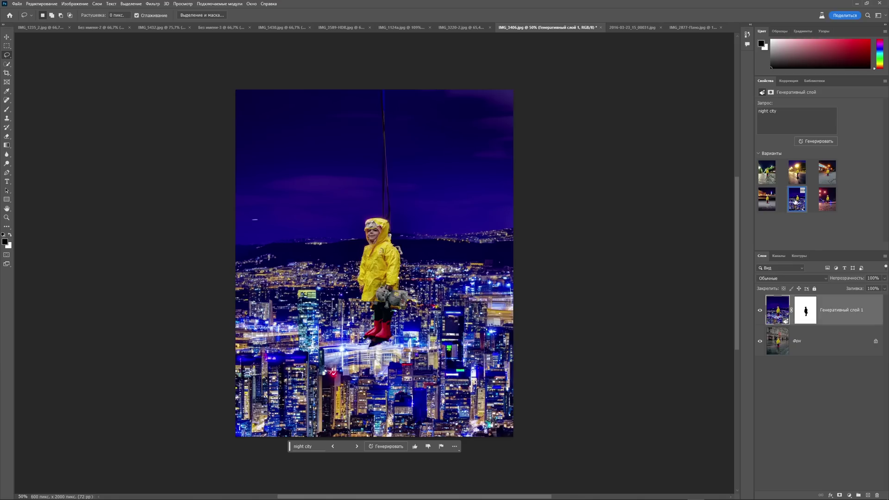
mouse_move(767, 200)
left_click(768, 208)
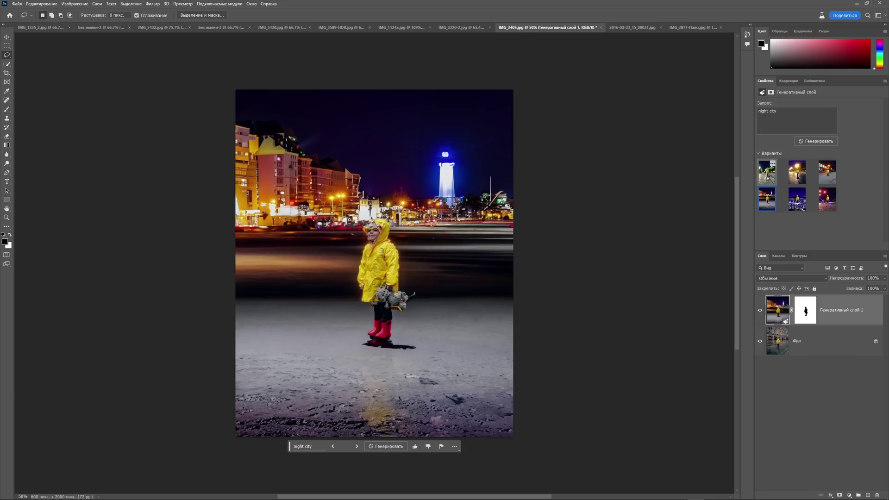
left_click(767, 177)
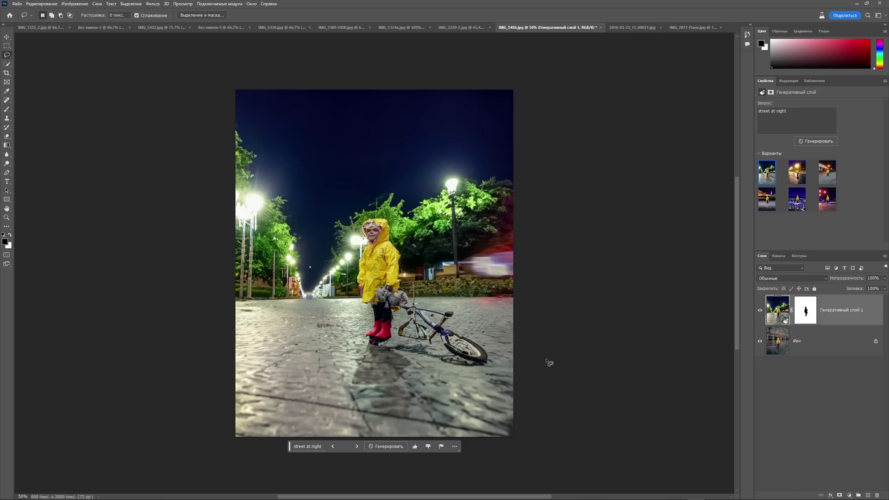
key("ctrl+plus")
key("ctrl+plus")
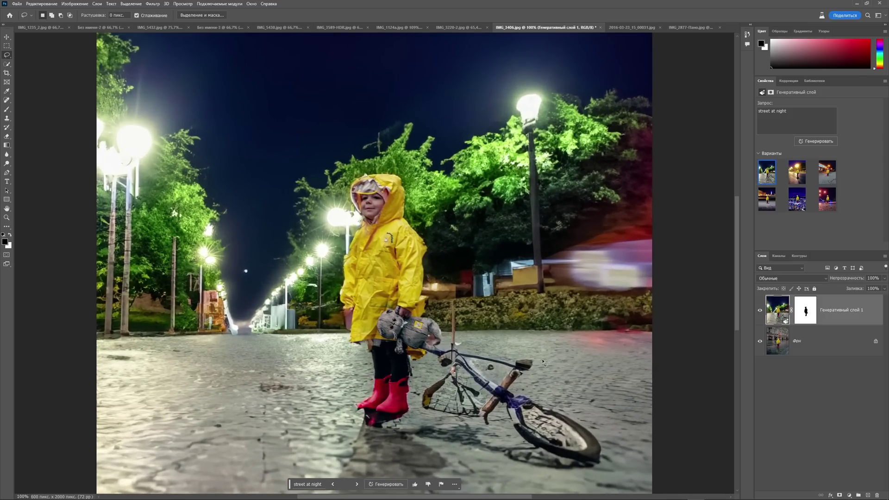
scroll(464, 359, "down", 3)
scroll(375, 354, "right", 5)
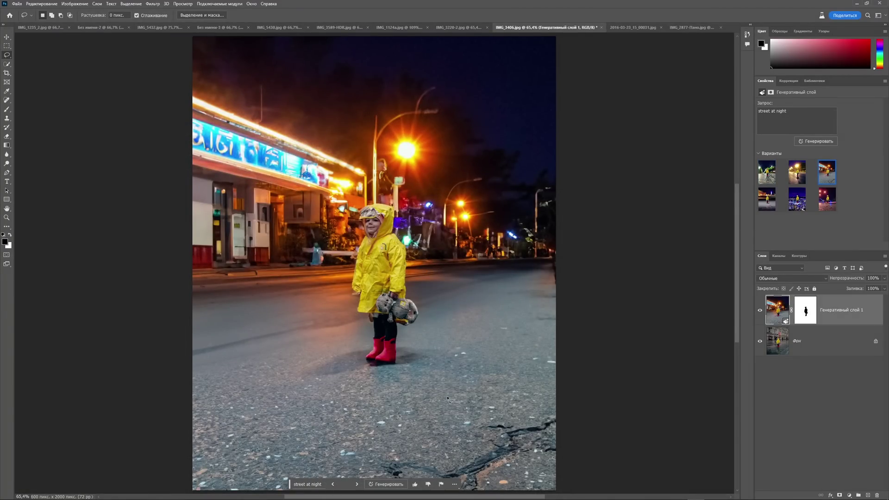
left_click(429, 487)
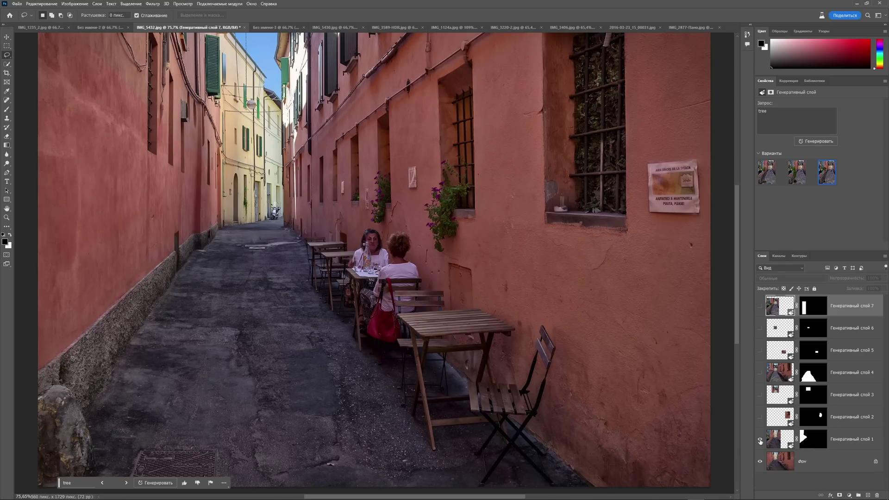
- Turn on generative layers 1–7: graffiti, flowers, restaurant sign, cobblestones, fruit bowl, black cat, tree
left_click(760, 439)
left_click(761, 416)
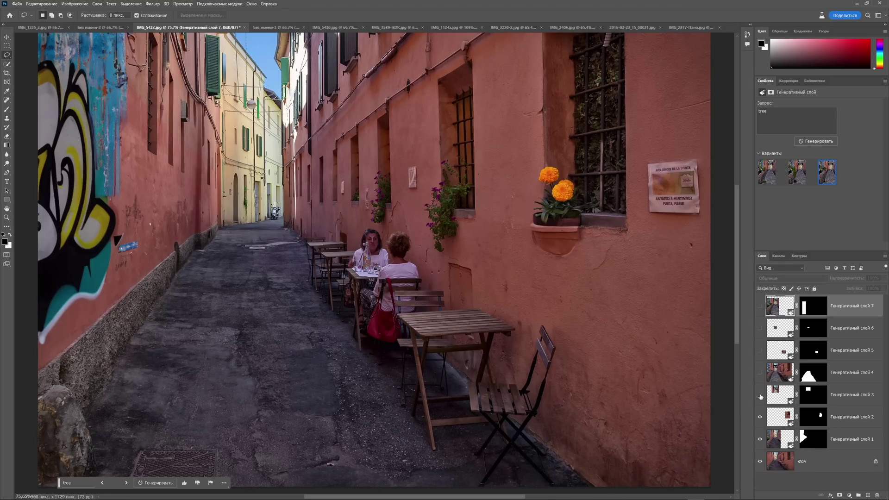
left_click(760, 395)
left_click(760, 373)
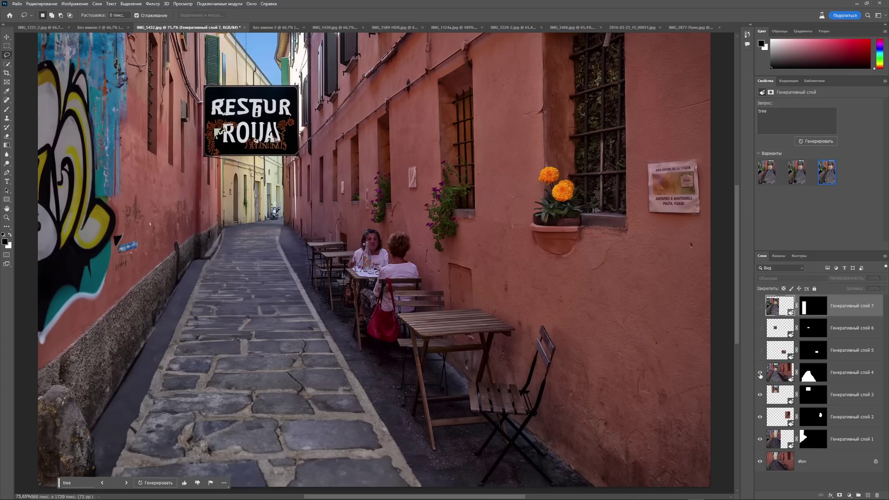
left_click(760, 351)
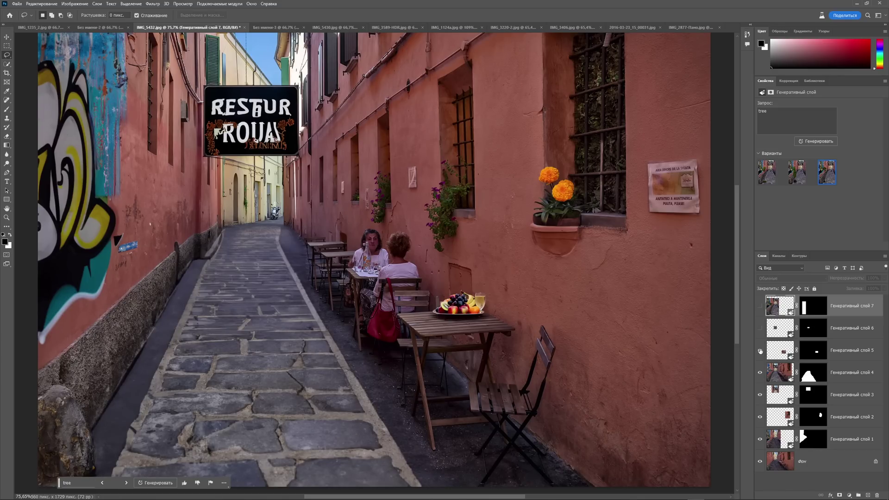
left_click(760, 329)
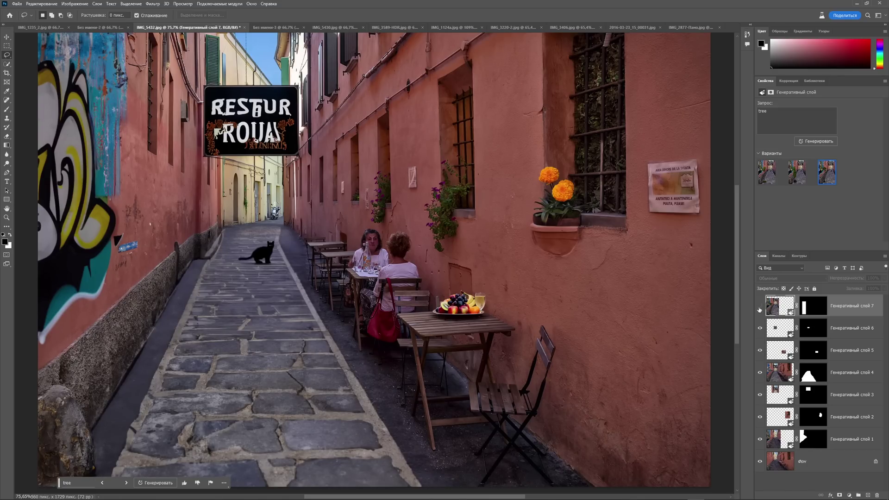
left_click(760, 306)
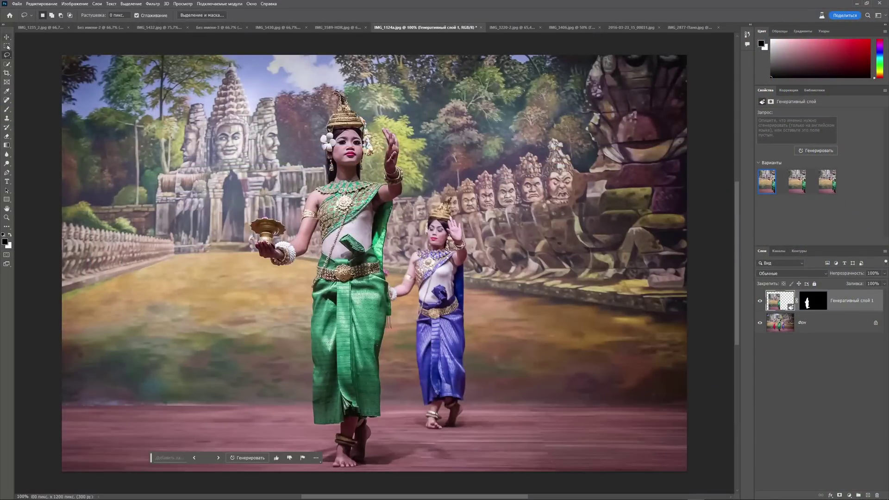
- Box-select the blue-costumed dancer and regenerate that area with Generative Fill
left_click(7, 46)
left_click_drag(382, 195, 472, 417)
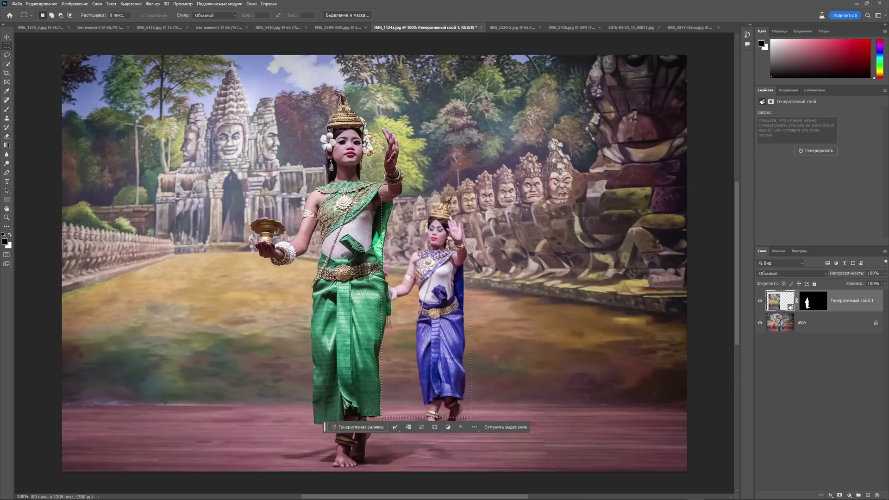
left_click(360, 428)
left_click(510, 427)
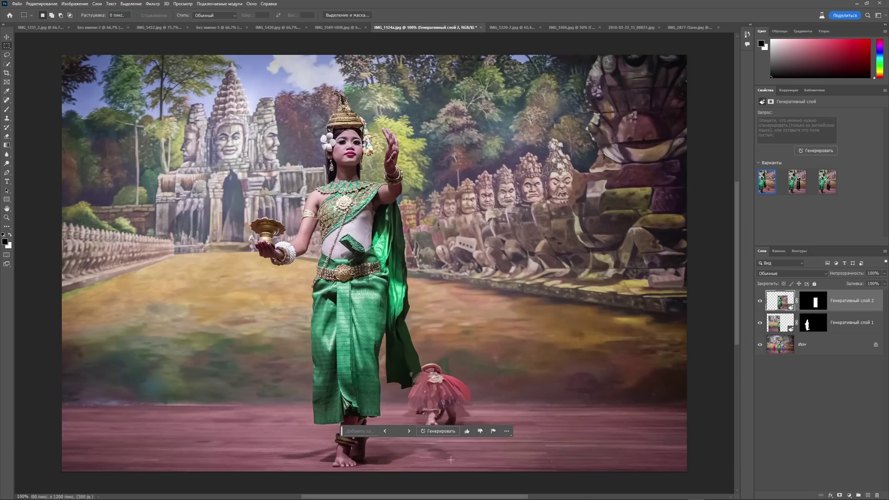
- Lasso an area left of the green dancer and generate a new dancer there
key("l")
left_click_drag(407, 366, 403, 431)
left_click(478, 444)
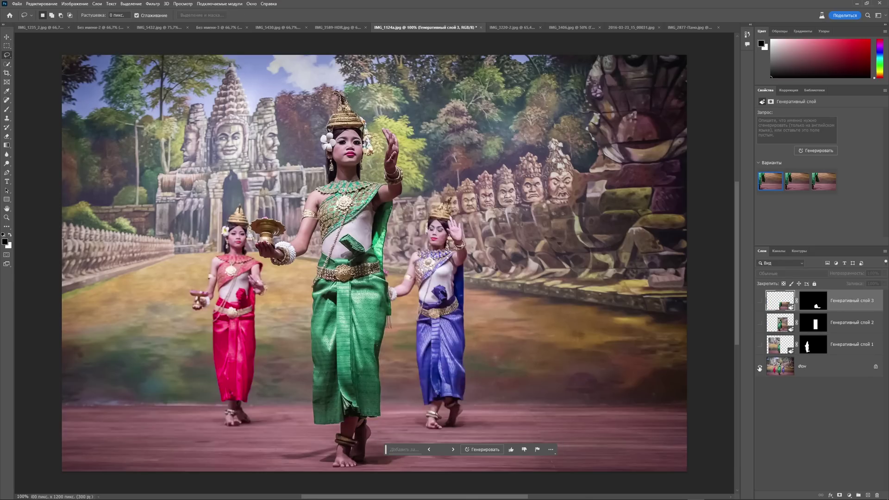